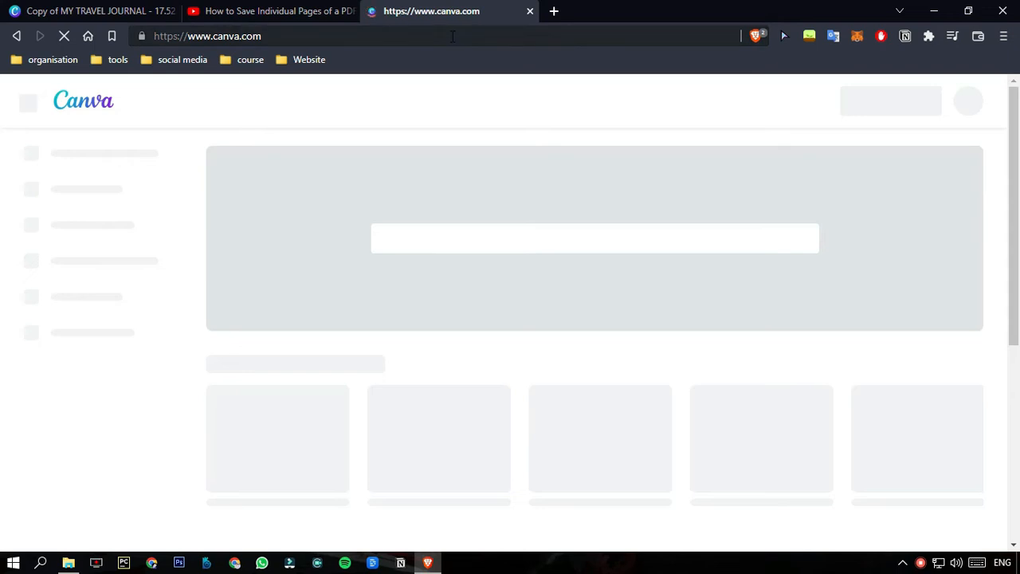
Open the KDP Cover Calculator at kdp.amazon.com/en_US/cover-templates in a new browser tab.
click(552, 13)
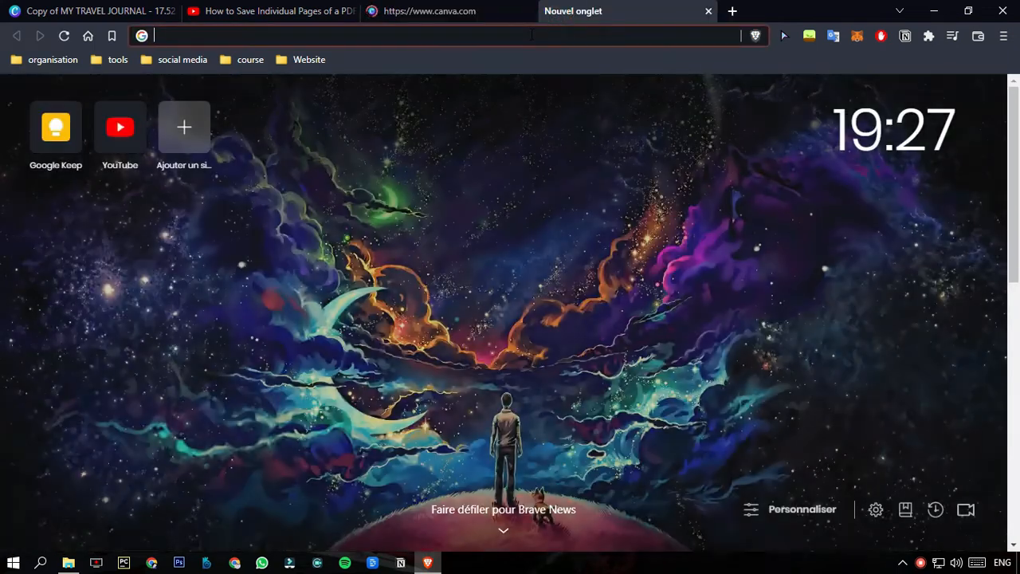
click(533, 33)
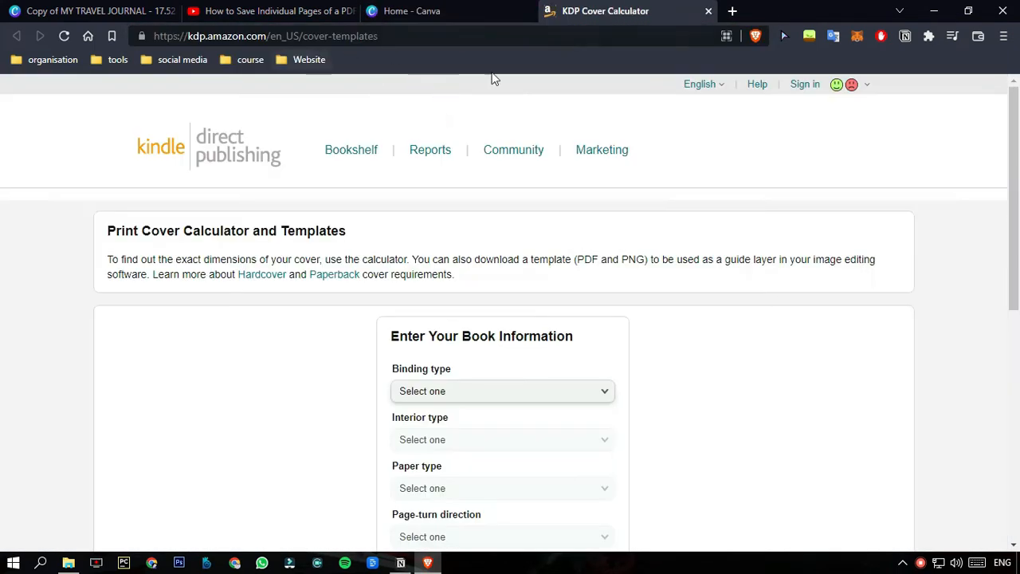
scroll(390, 237, down, 5)
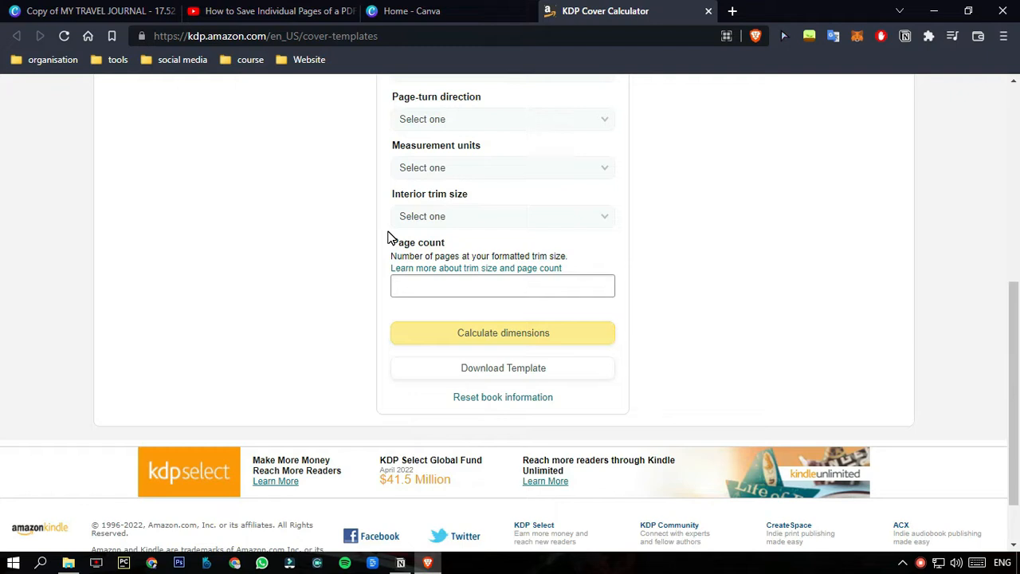
scroll(388, 238, up, 5)
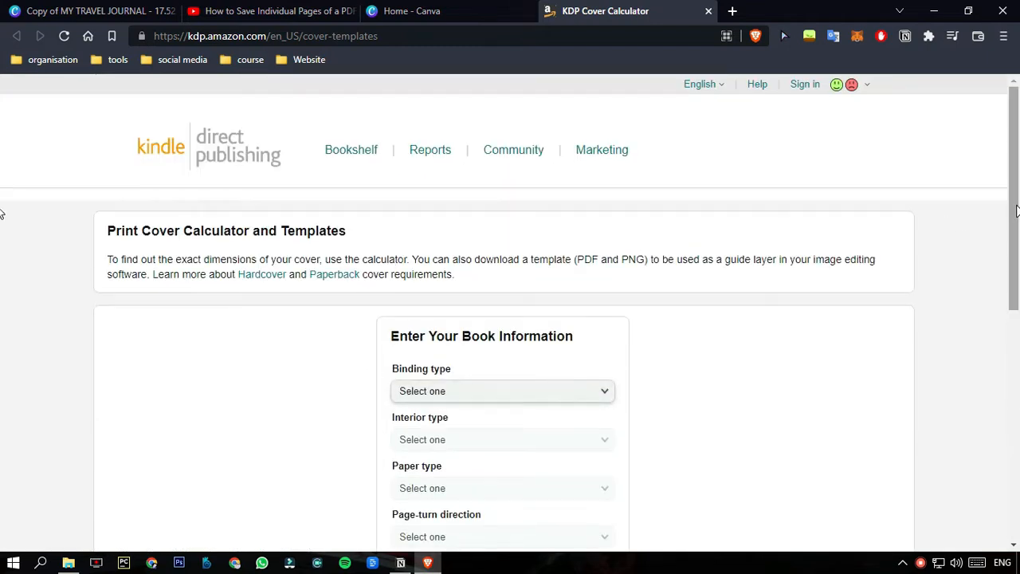
scroll(1016, 210, down, 2)
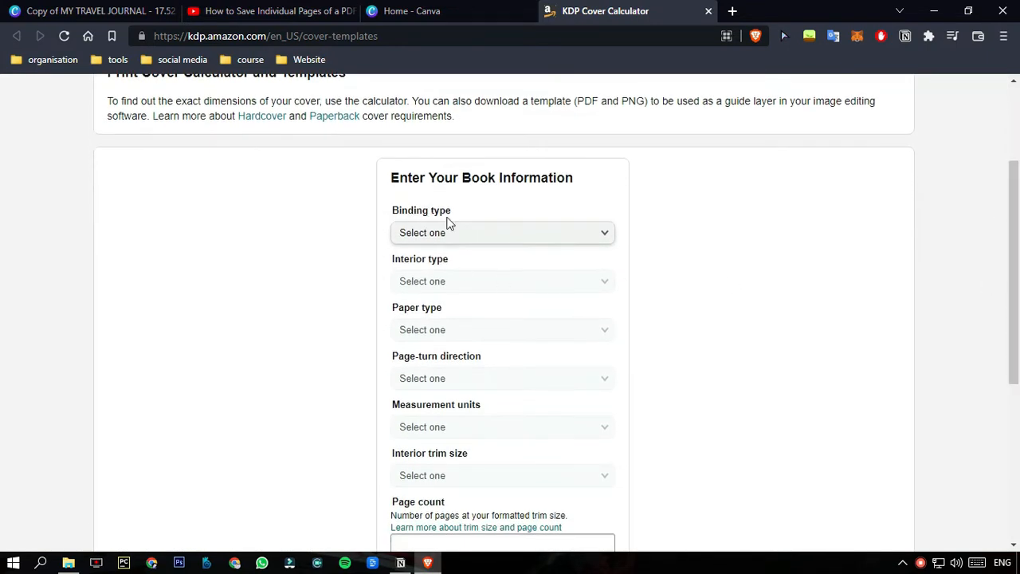
Set the book's binding type to Paperback, interior type to Black & white and paper type to White paper.
click(453, 231)
click(438, 251)
click(419, 282)
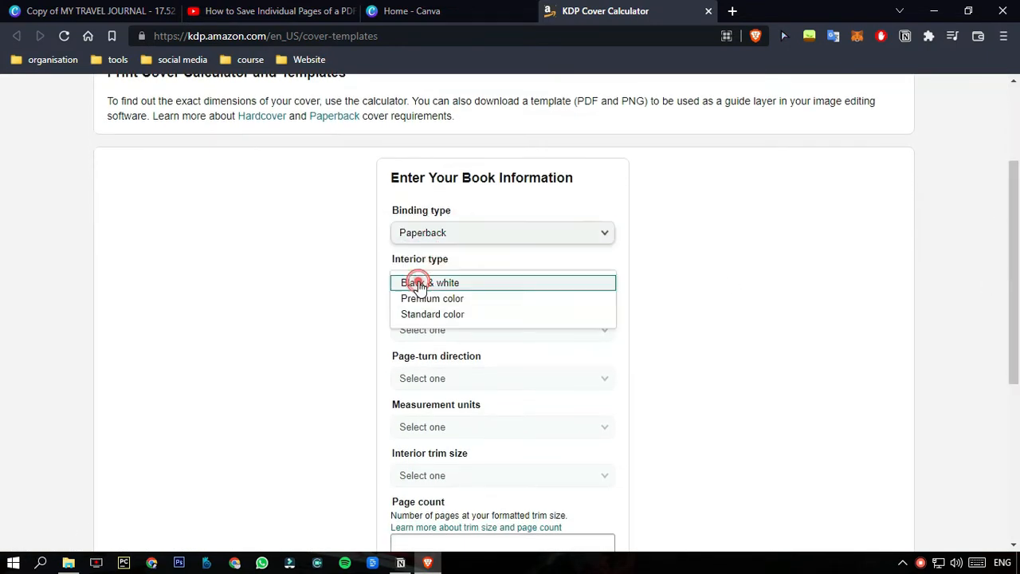
click(423, 283)
scroll(1009, 278, down, 2)
click(473, 209)
click(462, 225)
click(463, 217)
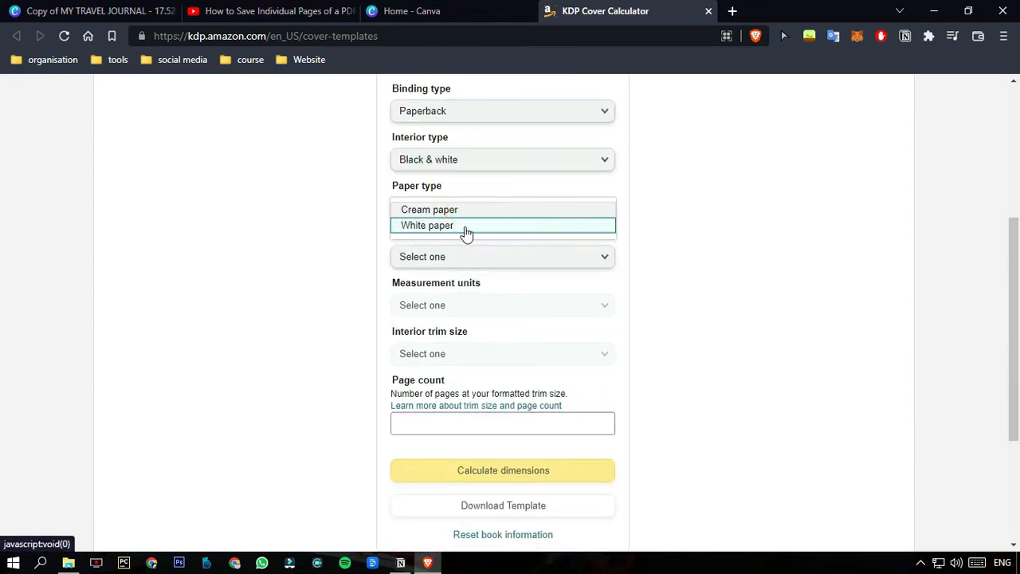
click(466, 225)
Set the page-turn direction to Left to Right and the measurement units to Inches.
click(455, 257)
click(459, 256)
click(442, 305)
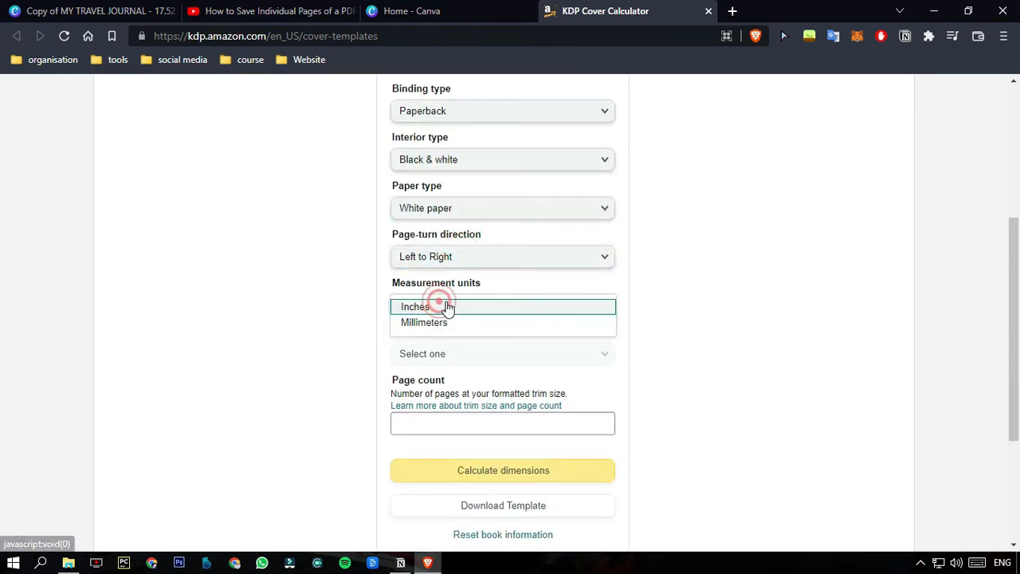
click(460, 308)
Calculate the cover dimensions for an 8.5 x 11 in interior trim size and a page count of 120.
click(425, 354)
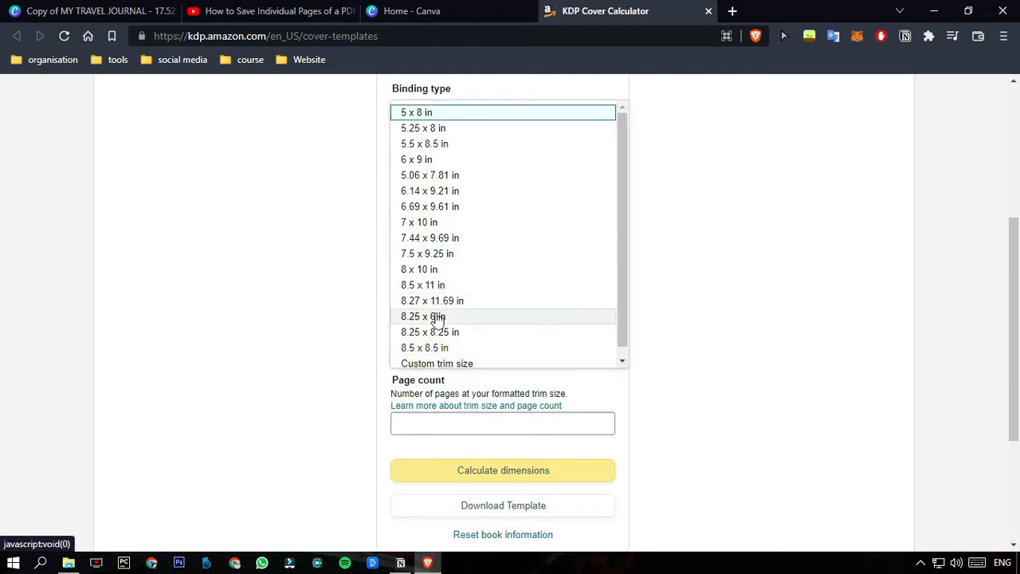
click(445, 285)
click(459, 420)
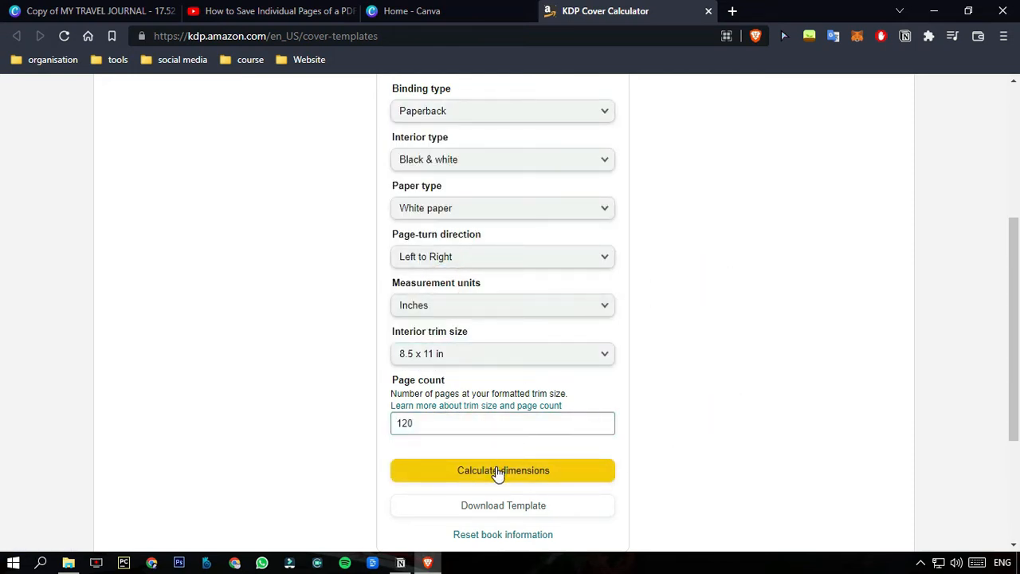
click(496, 473)
Download the calculated cover template as the zipped folder PAPERBACK_8.500x11.000_120_BW_WHITE_en_US.
scroll(698, 346, down, 10)
scroll(511, 230, up, 15)
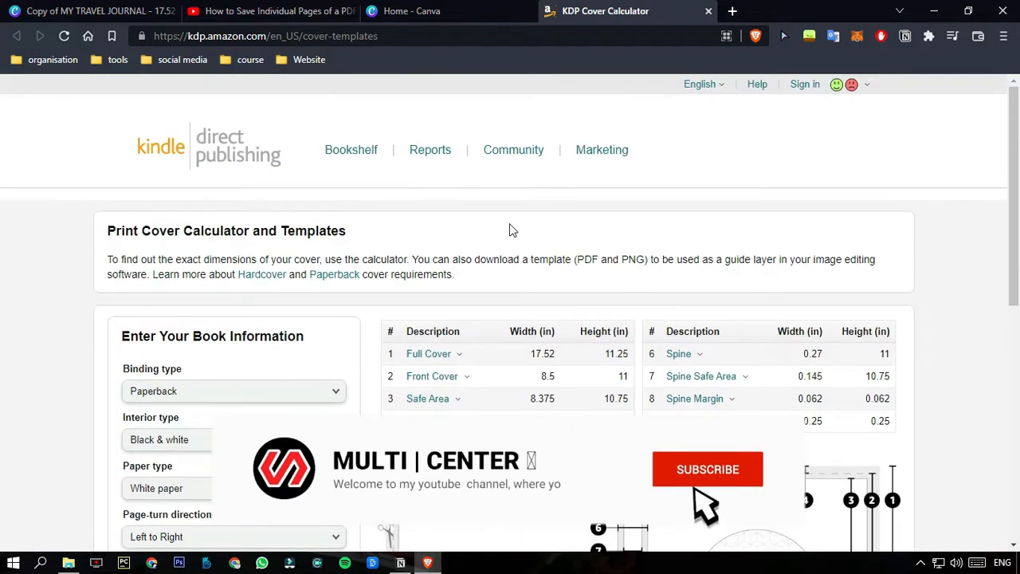
scroll(549, 413, down, 5)
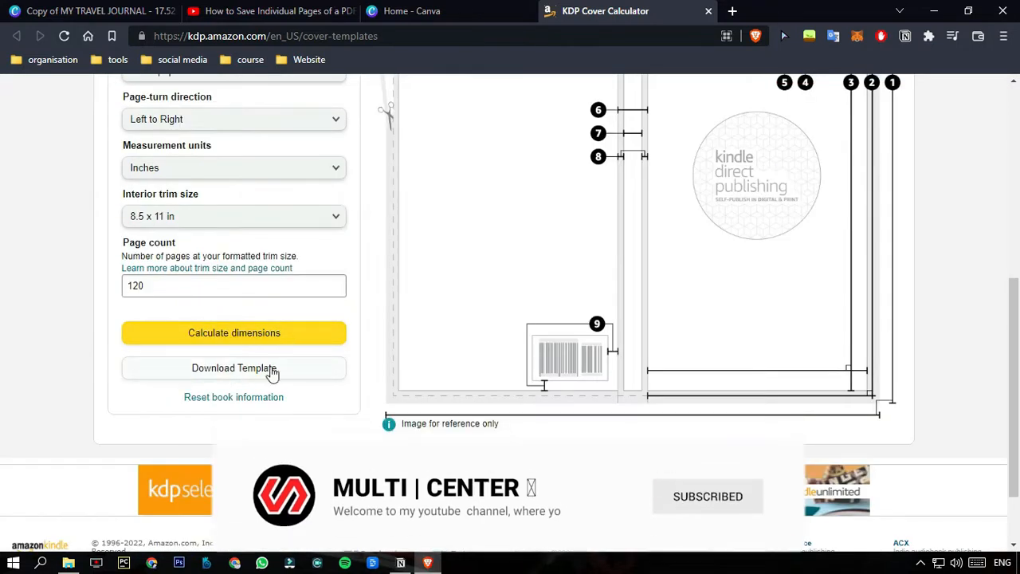
click(206, 368)
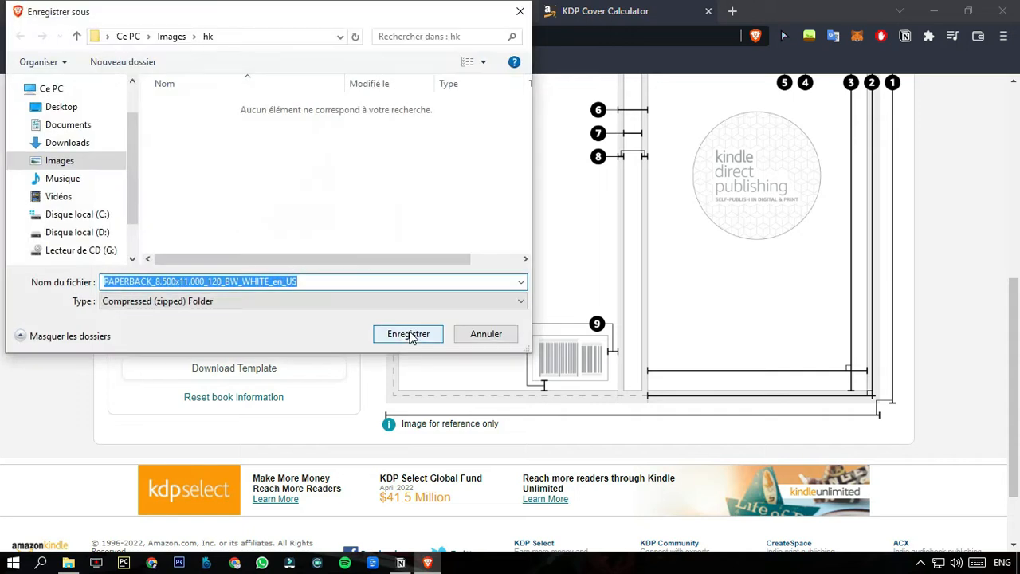
click(408, 333)
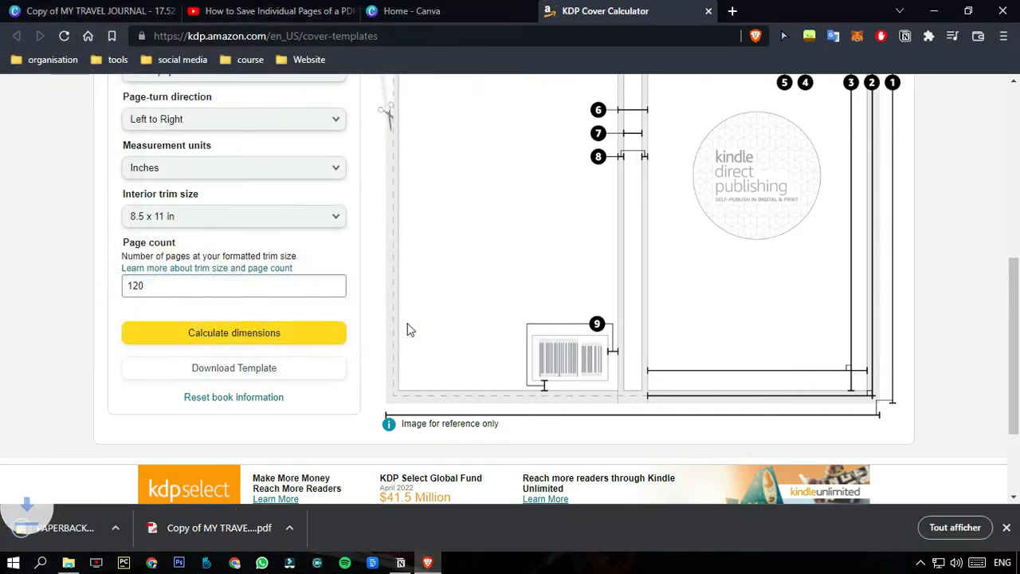
Switch to Canva and start a custom-size design measured in inches.
key(ctrl+shift+Tab)
click(877, 104)
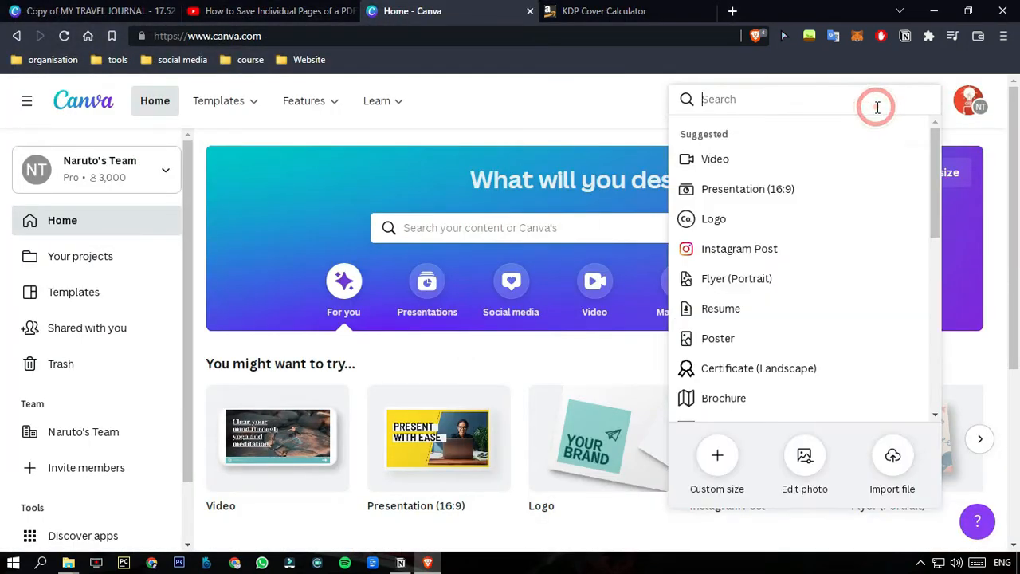
click(717, 476)
click(871, 164)
click(882, 232)
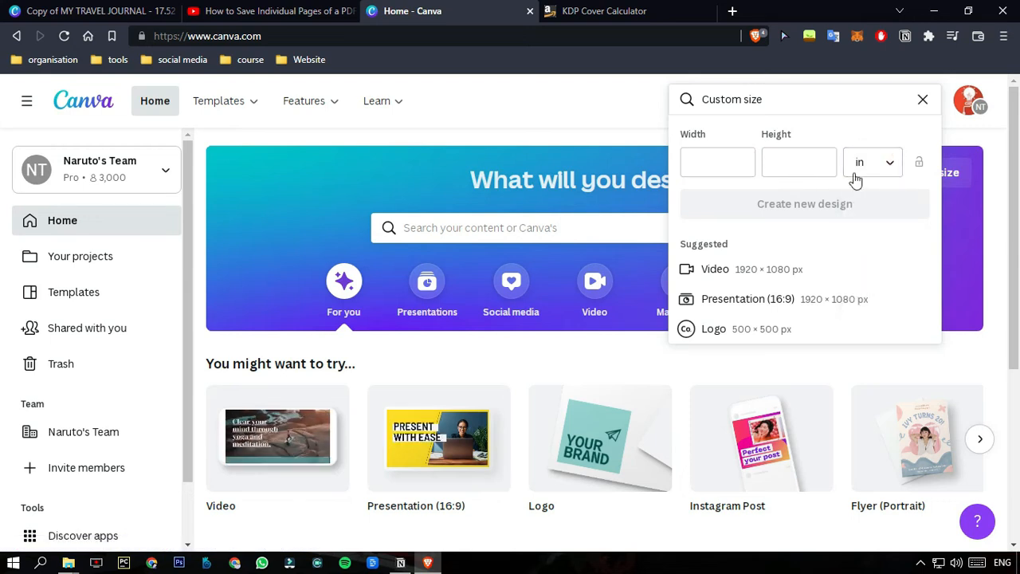
Set the custom design's width to the calculator's full cover width, 17.52 in.
click(625, 11)
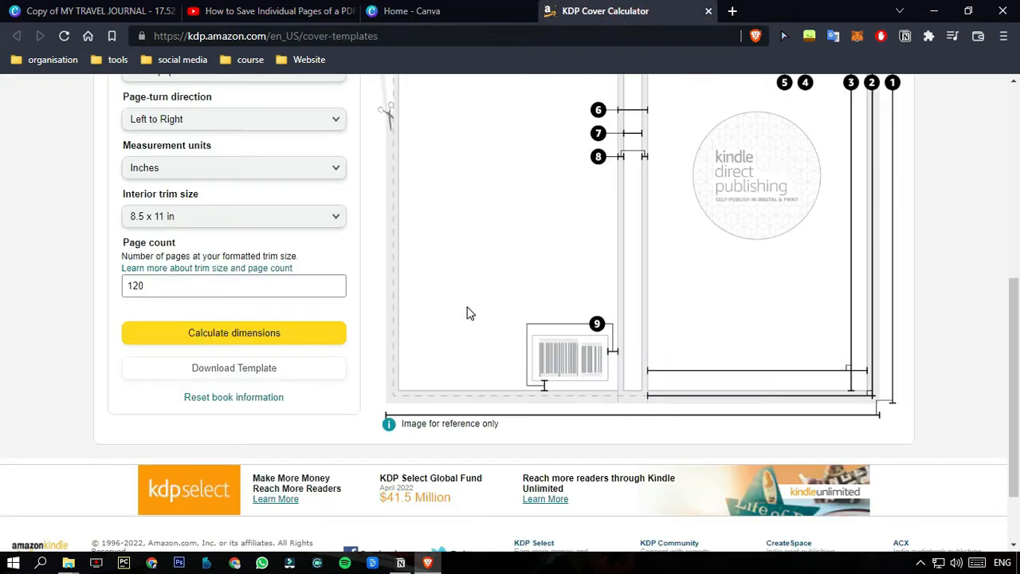
scroll(467, 313, up, 5)
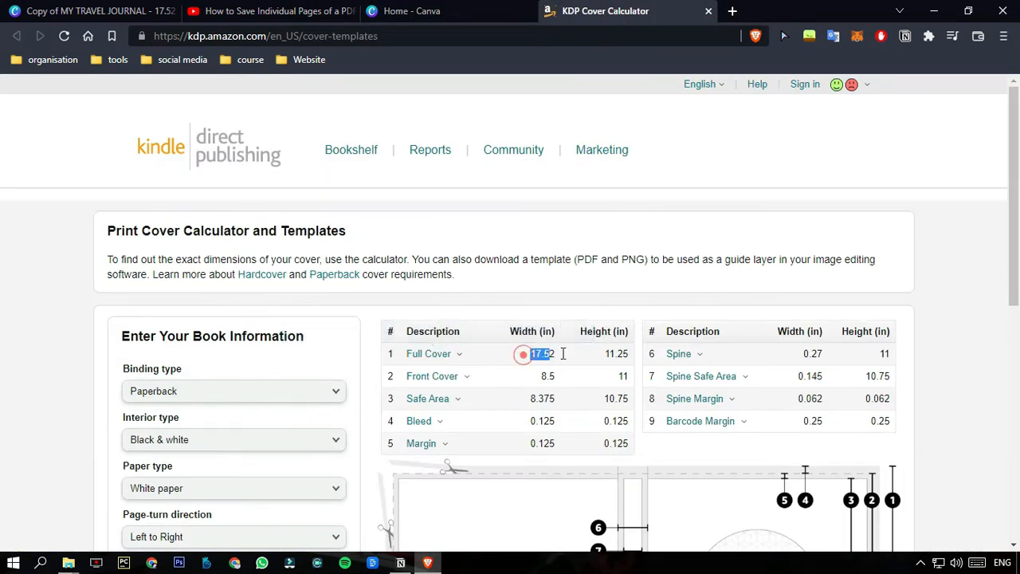
drag(626, 353, 601, 364)
key(ctrl+c)
click(412, 12)
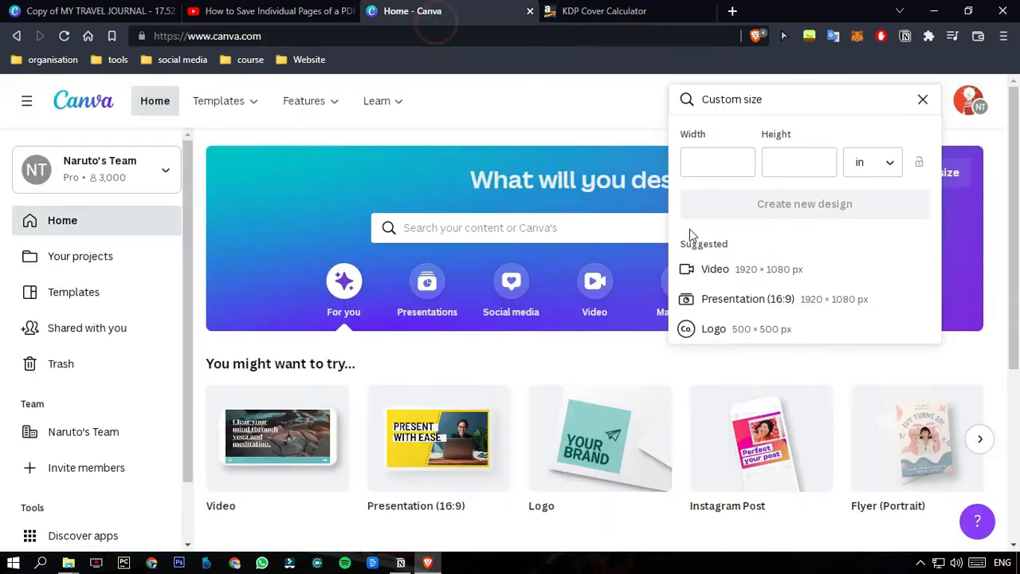
click(722, 165)
key(ctrl+v)
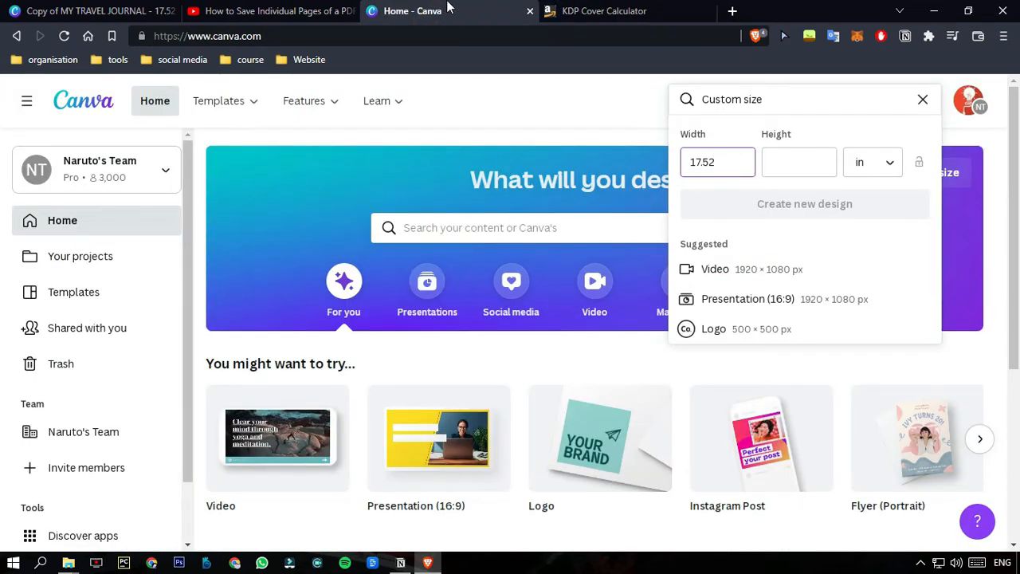
Set the design's height to the calculator's full cover height, 11.25 in, and create the new design.
click(589, 11)
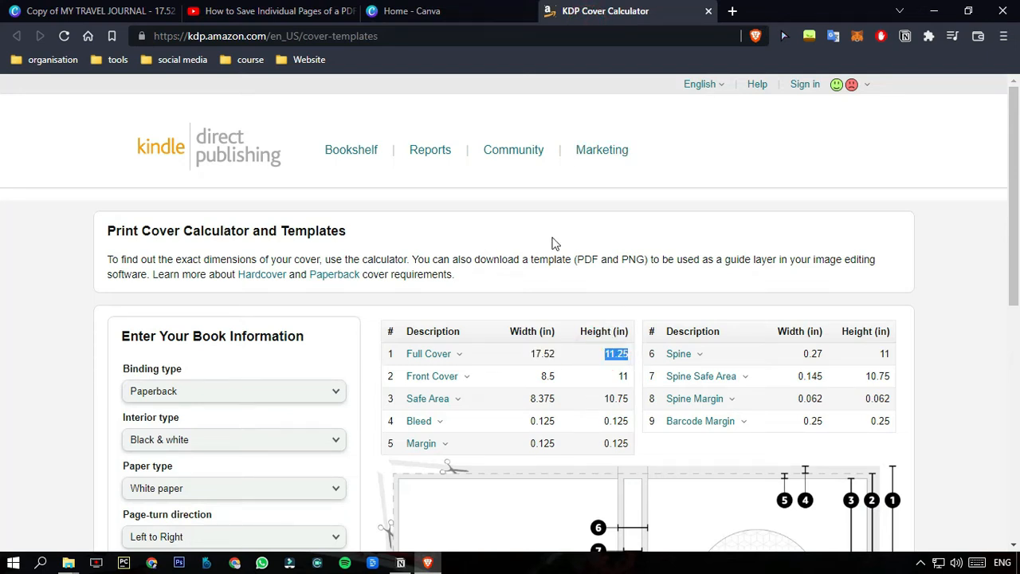
click(460, 8)
click(799, 162)
text(11.25)
click(808, 209)
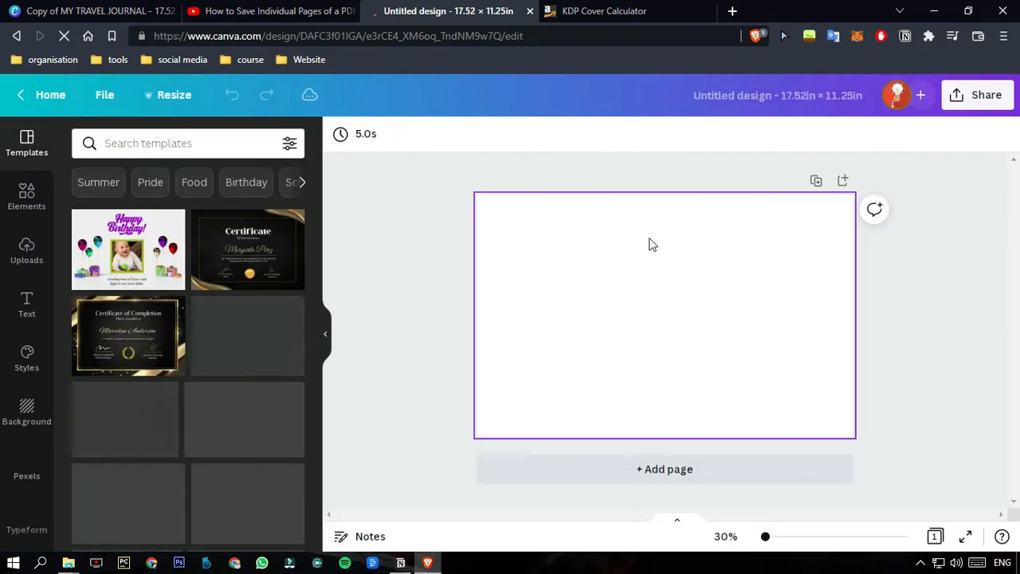
Upload the downloaded KDP paperback cover template image to the design's media.
click(30, 254)
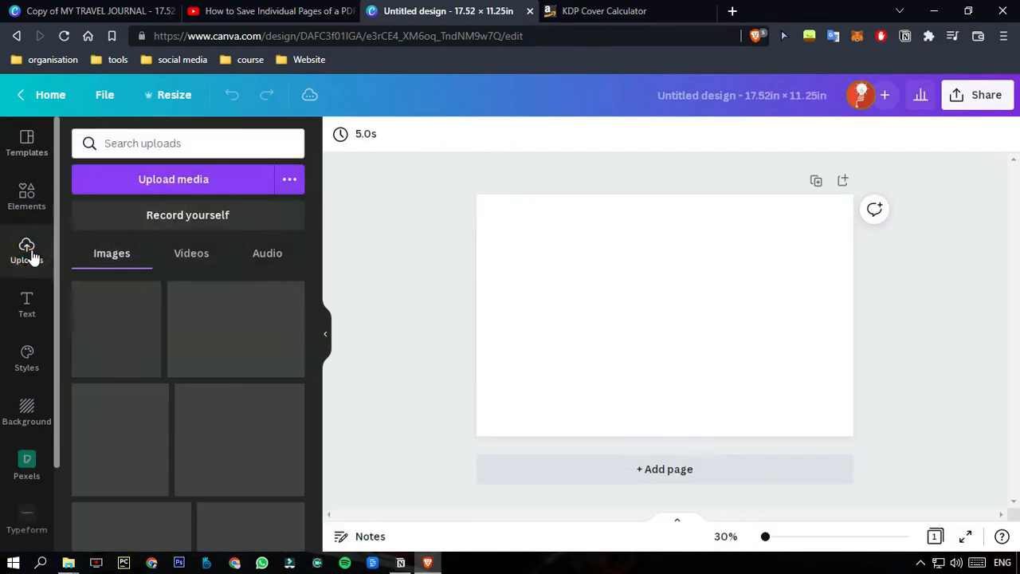
click(103, 187)
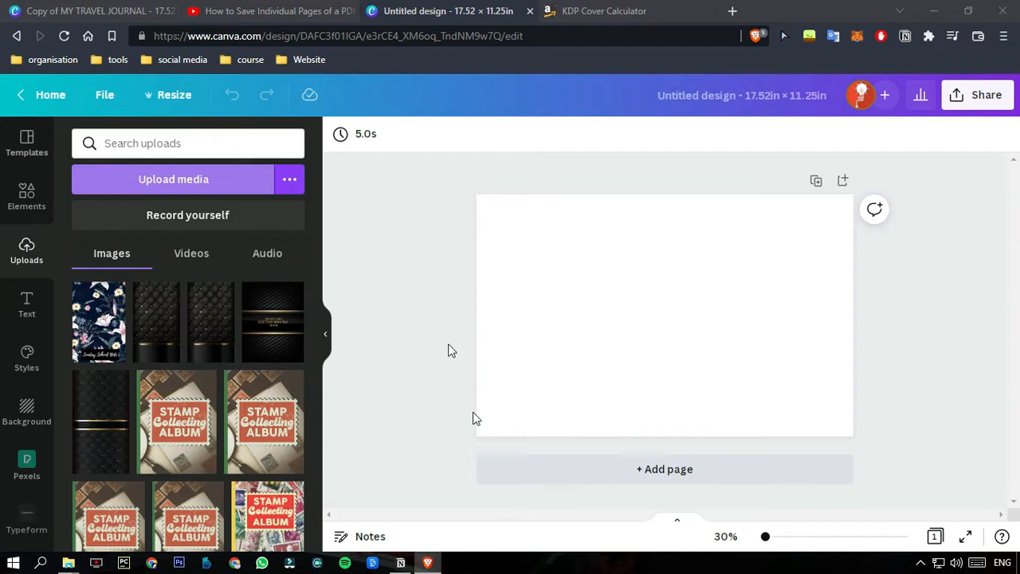
click(377, 199)
click(410, 333)
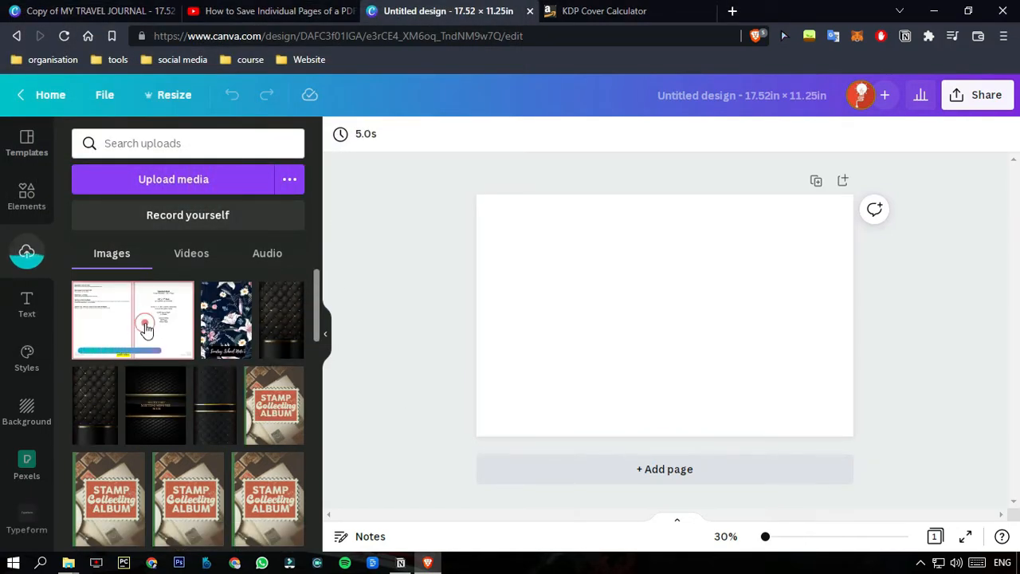
Place the uploaded cover template on the page and scale it to cover the whole page.
click(146, 327)
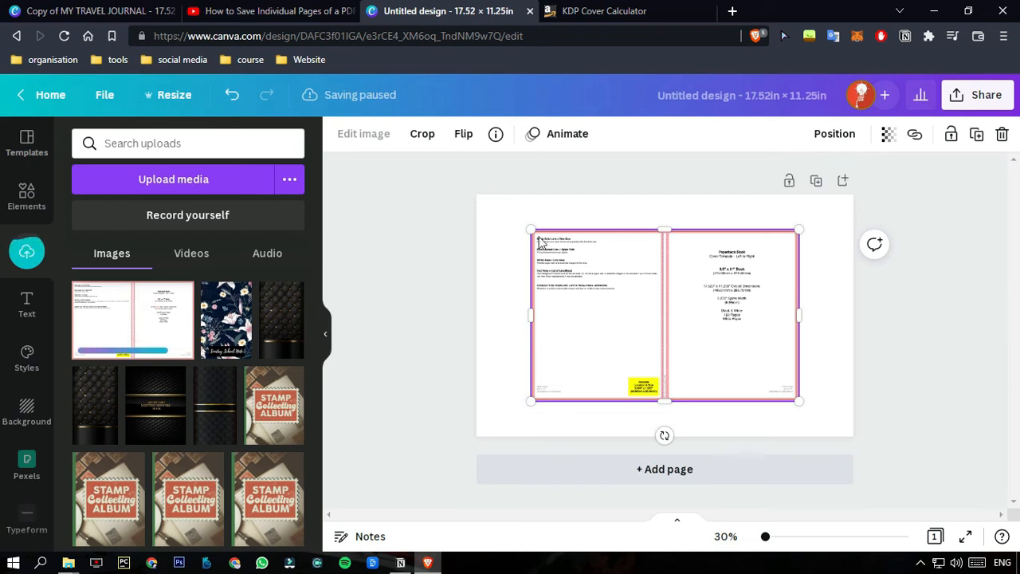
click(887, 310)
drag(725, 302, 670, 336)
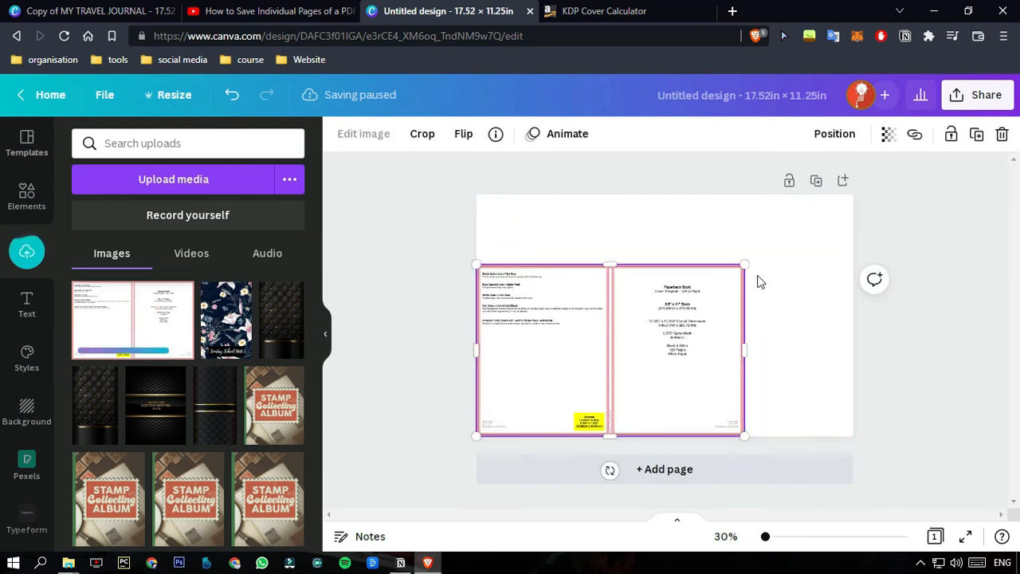
drag(741, 264, 852, 196)
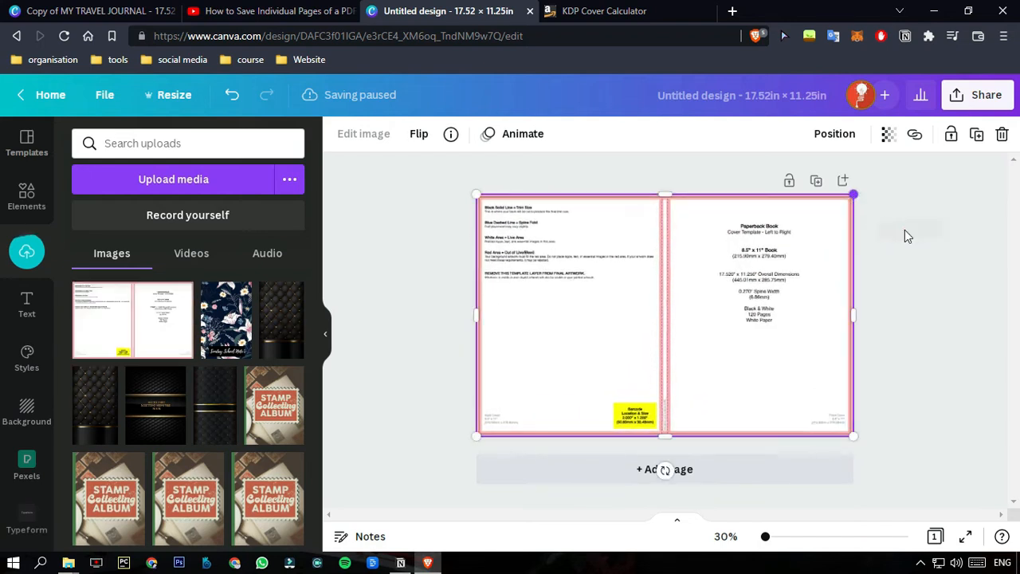
Delete the cover template image from the page.
click(904, 230)
click(669, 275)
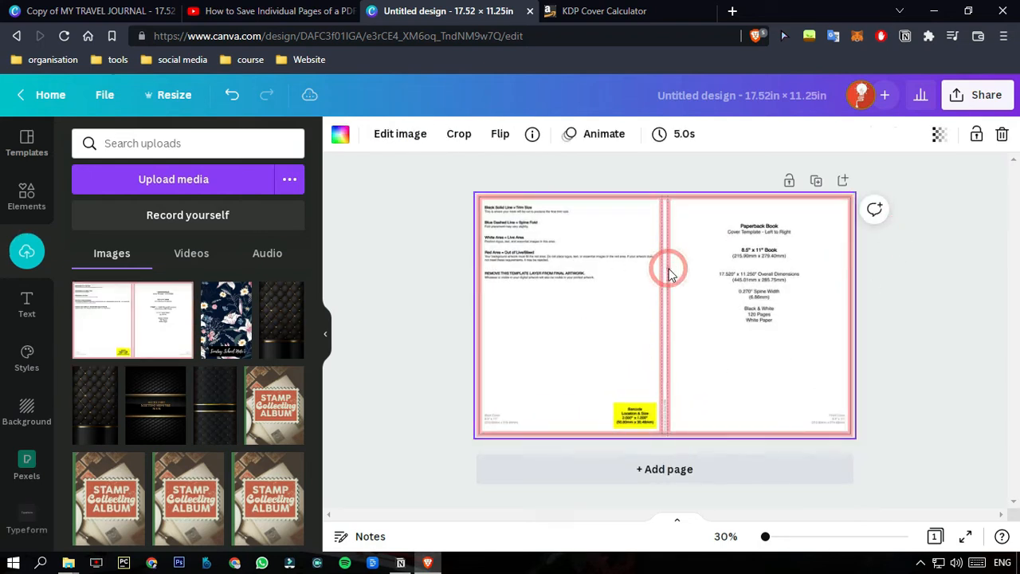
key(Delete)
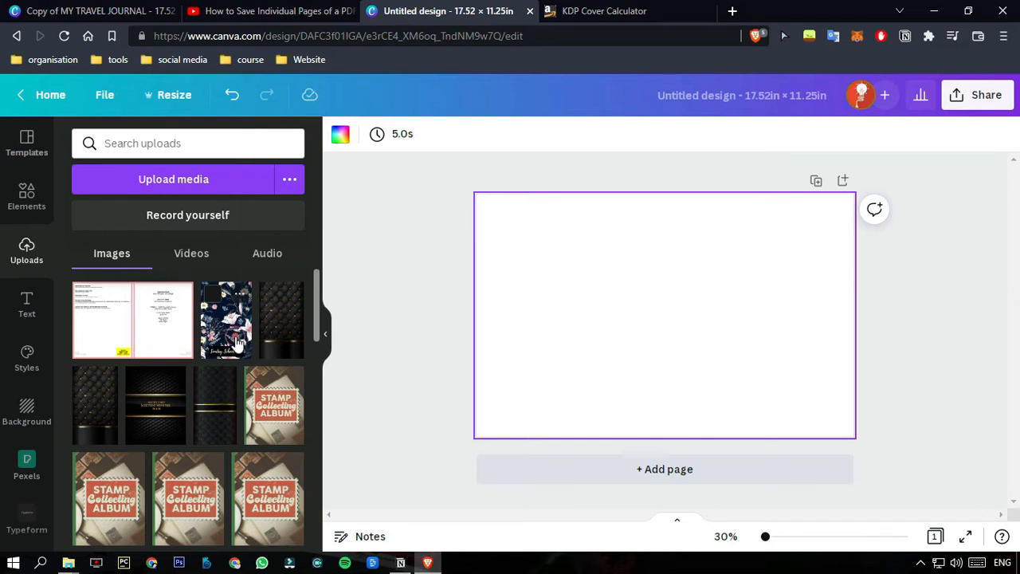
Try the floral Sunday School Notes image enlarged on the page's left half, and delete it from the page.
click(237, 343)
drag(644, 318, 550, 327)
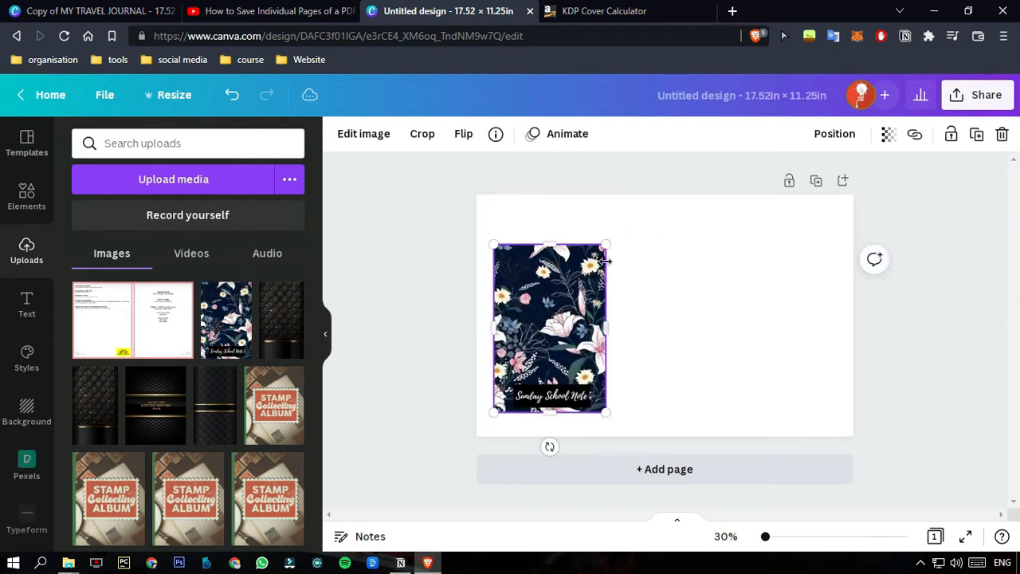
drag(606, 247, 647, 183)
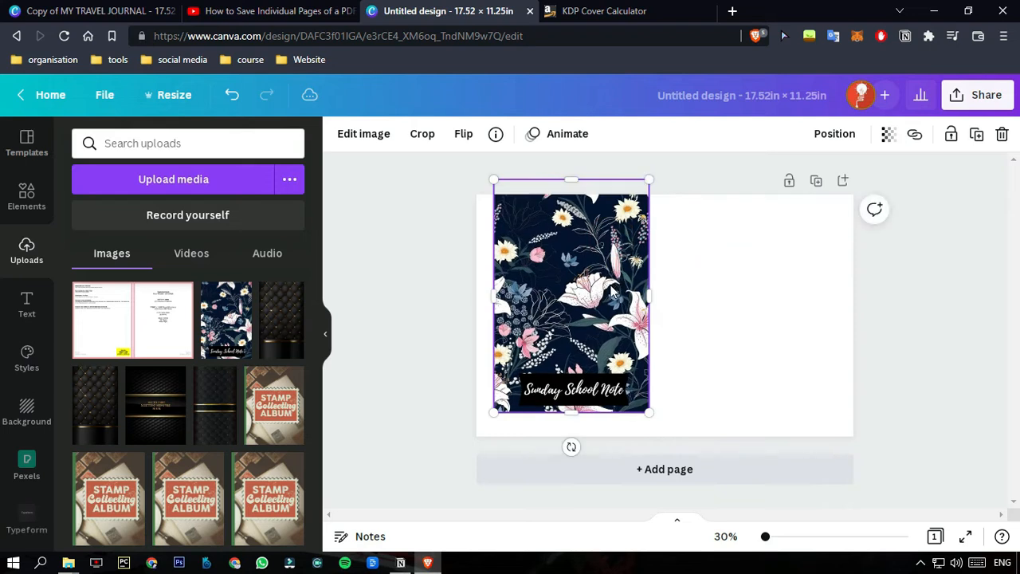
drag(611, 292, 607, 313)
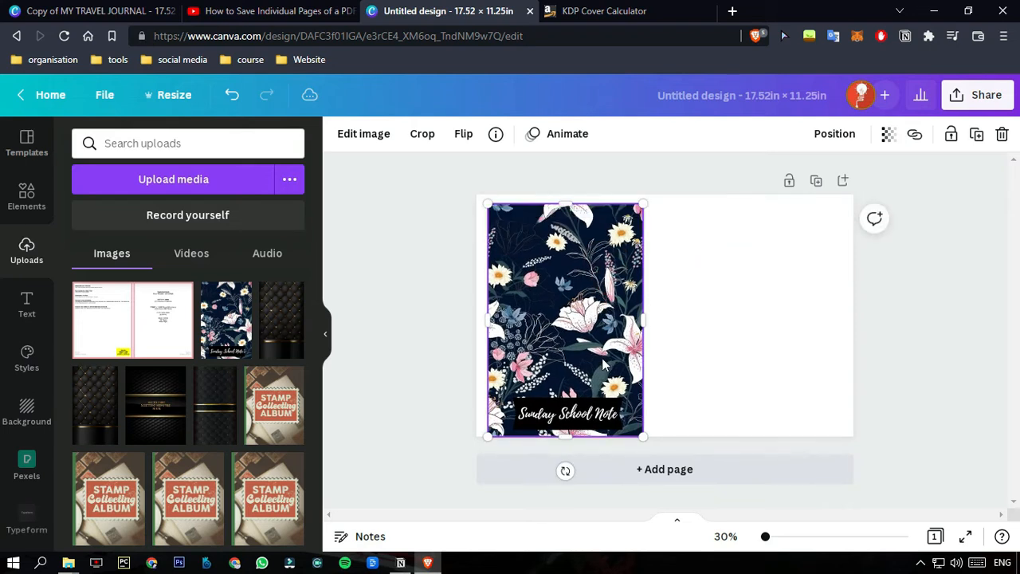
key(Delete)
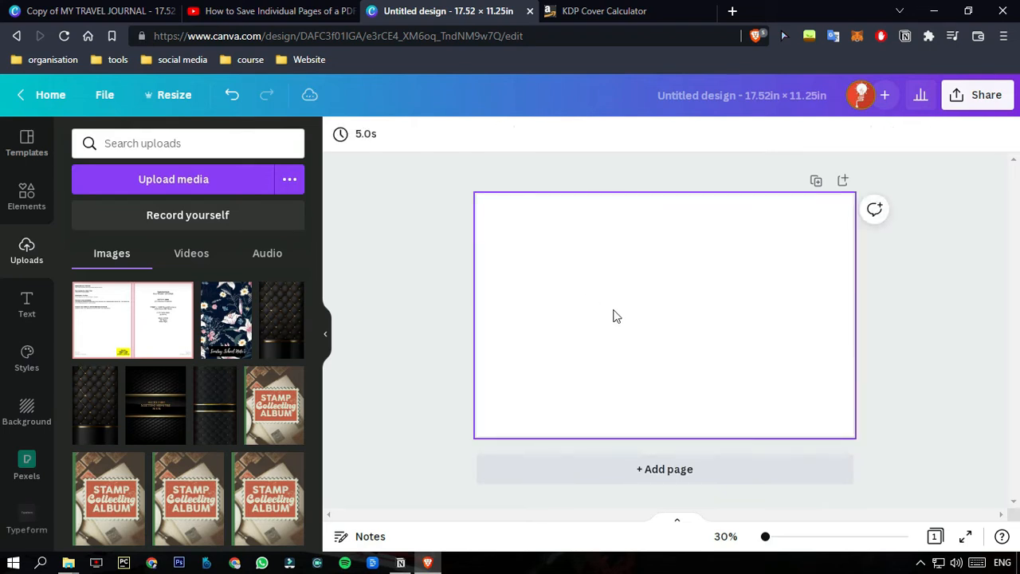
Set the page's background colour to black.
click(341, 137)
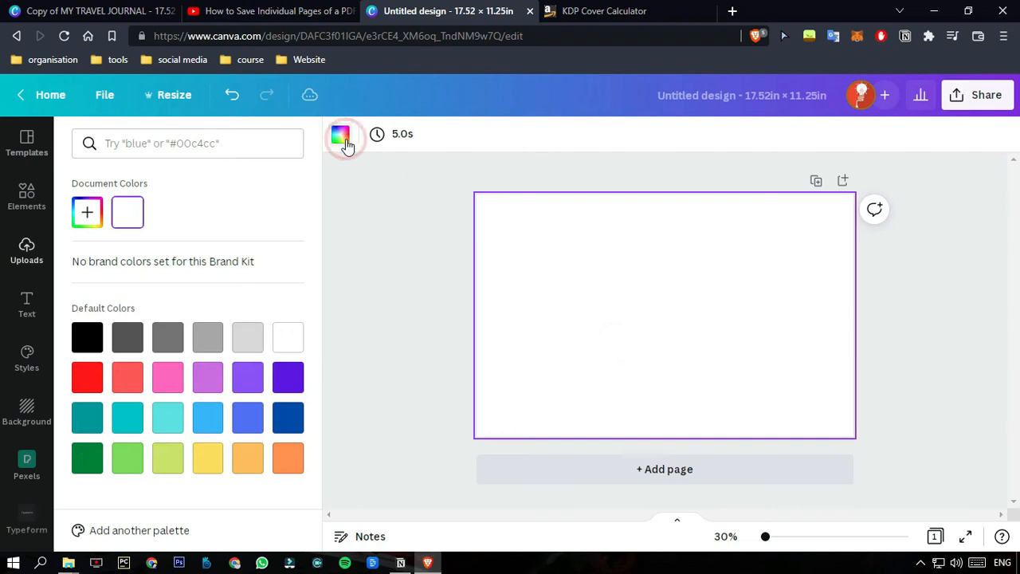
click(96, 335)
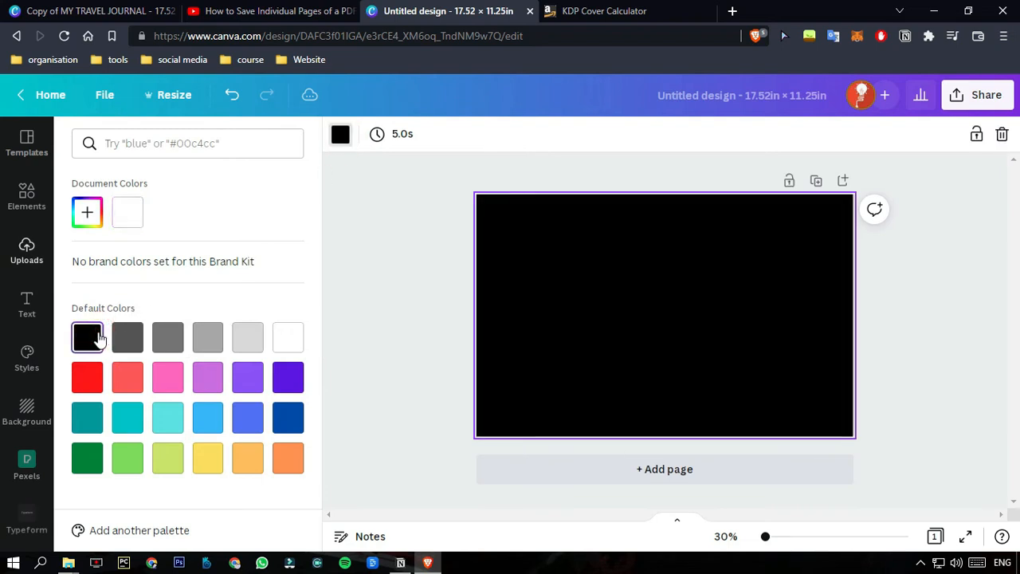
click(915, 274)
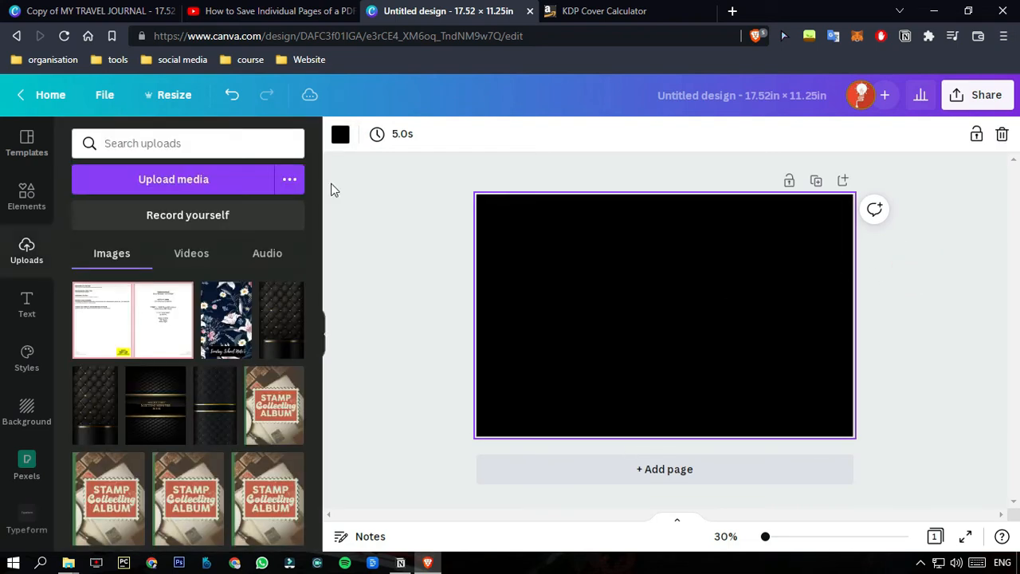
Search the elements for "flower background" and add the navy pattern with coral-pink flowers to the page.
click(21, 199)
click(143, 144)
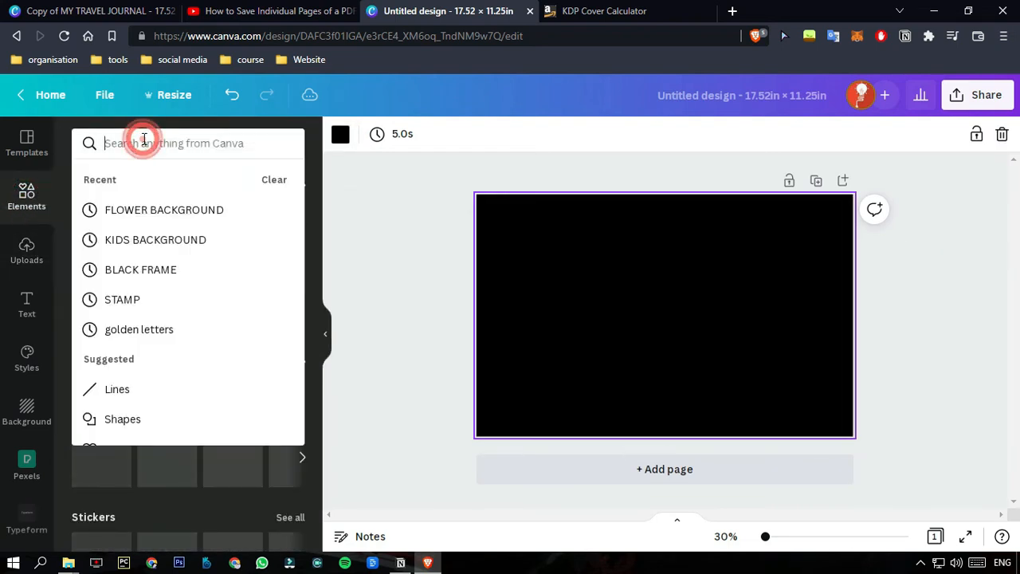
text(flower background)
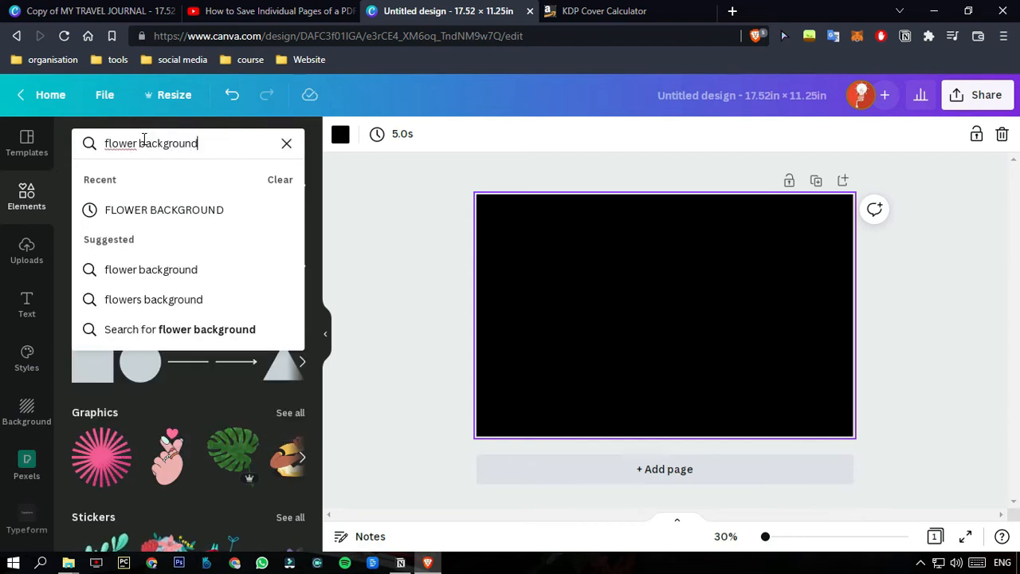
key(Return)
scroll(167, 358, down, 5)
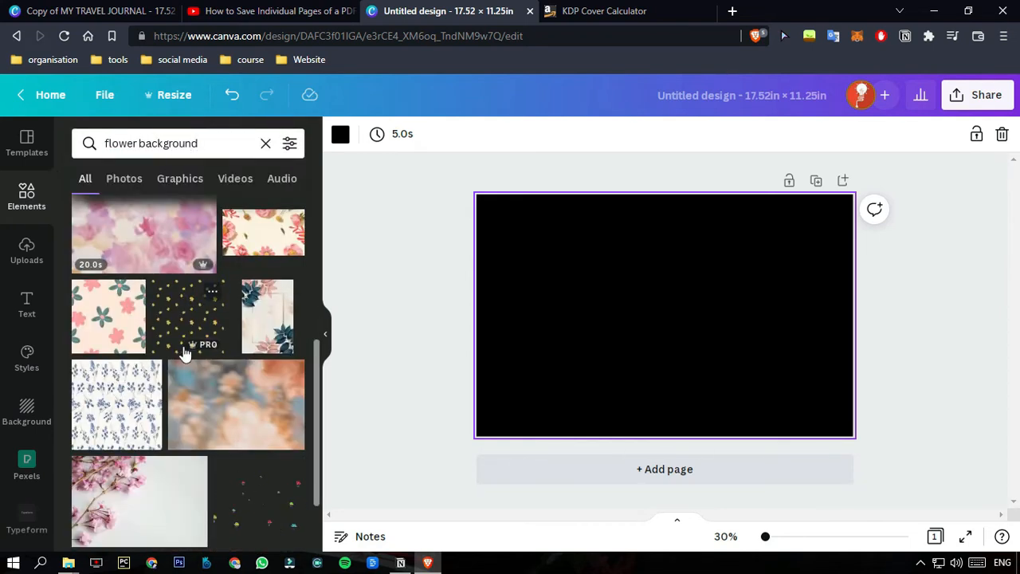
scroll(175, 403, down, 4)
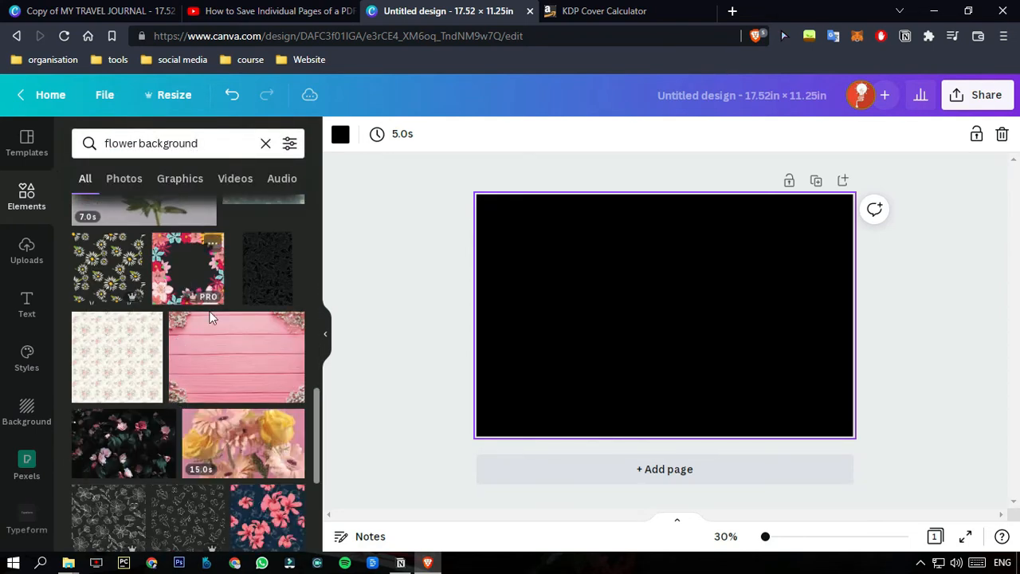
scroll(158, 446, down, 3)
click(260, 284)
Move the navy floral image to the page's right half and enlarge it to the full page height.
drag(670, 331, 747, 355)
drag(834, 241, 887, 195)
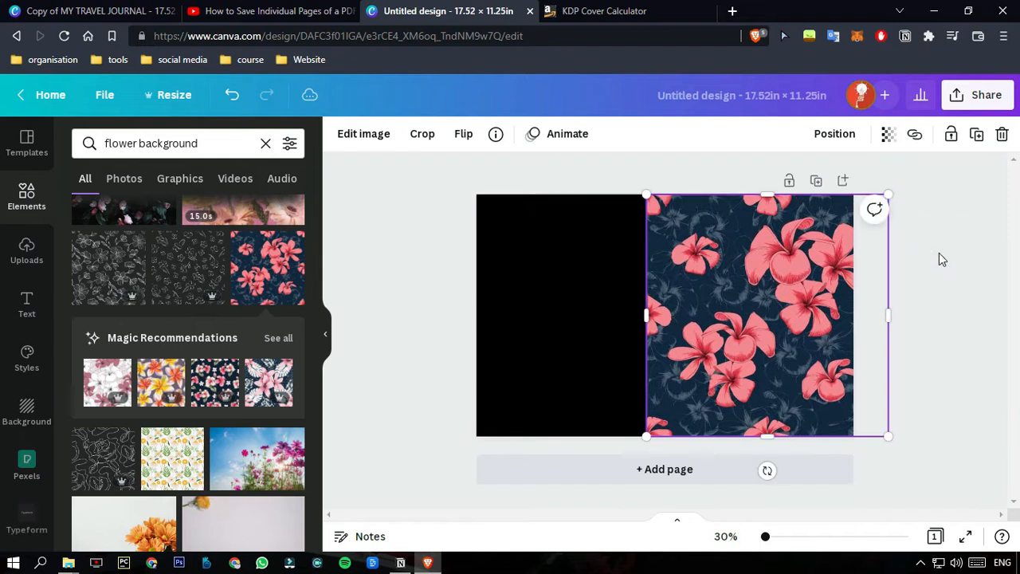
click(940, 259)
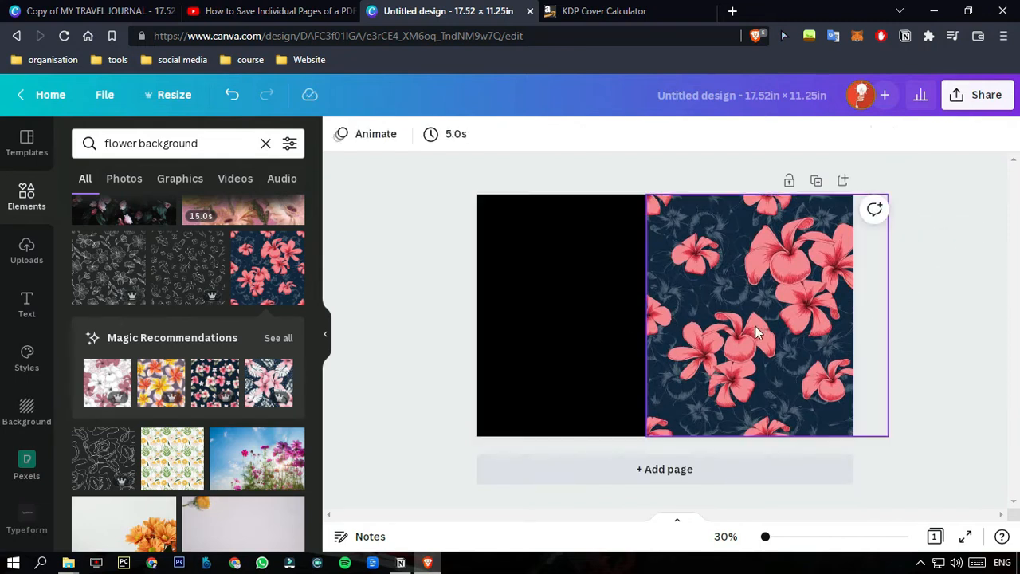
Add the uploaded KDP cover template, scale it to cover the page, and crop away its upper half.
click(27, 262)
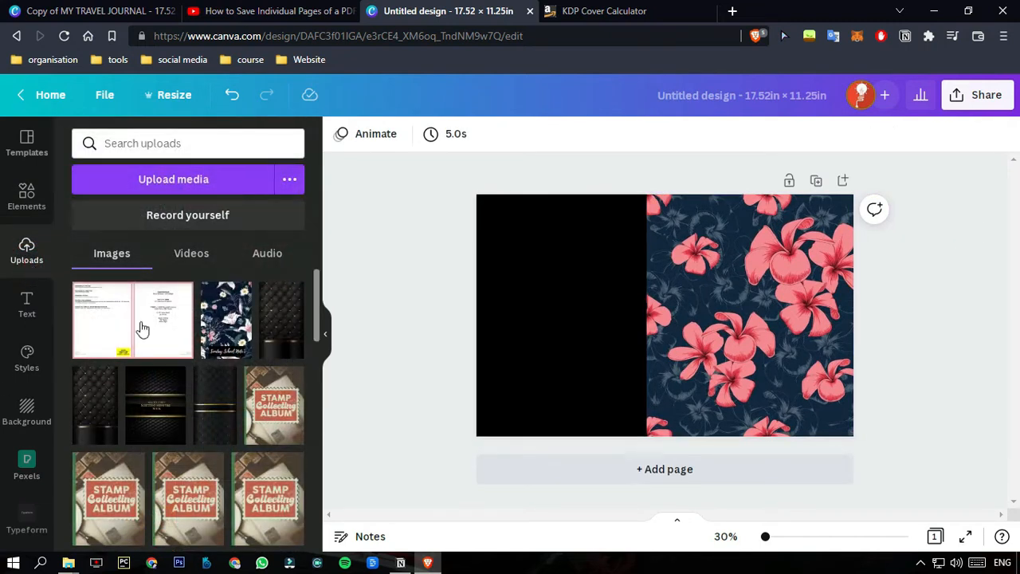
click(146, 353)
drag(596, 303, 565, 335)
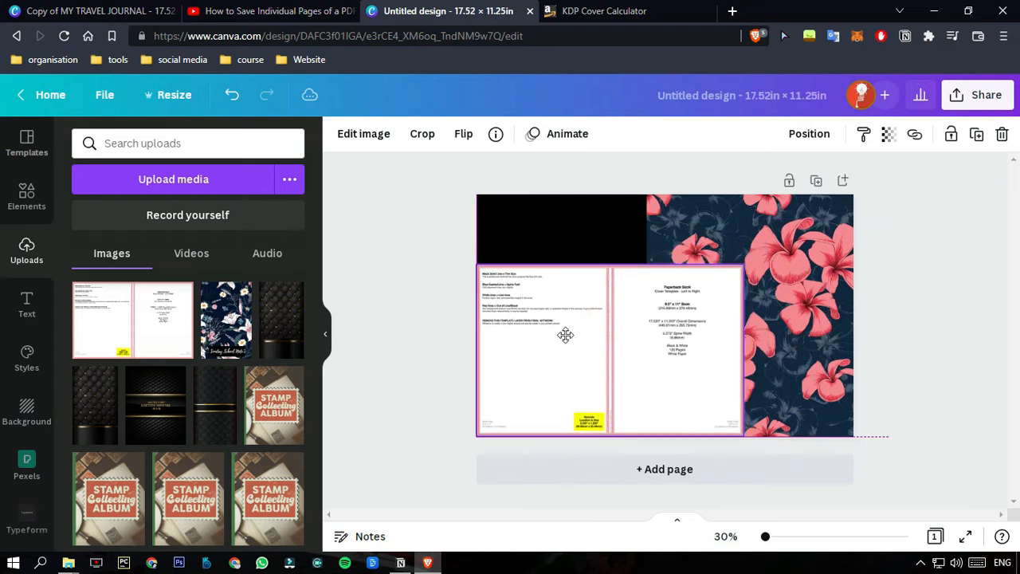
drag(744, 262, 852, 194)
drag(663, 215, 725, 311)
click(916, 274)
Trim the navy floral image's left edge to just beyond the template's spine, on the front cover side.
click(714, 274)
drag(646, 310, 677, 306)
click(921, 295)
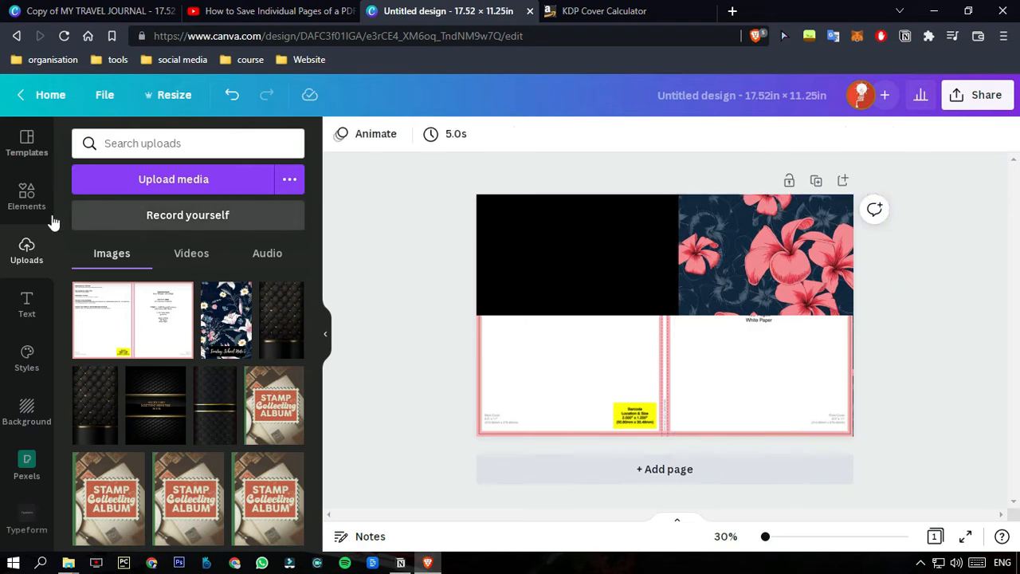
Add a square shape to the page.
click(32, 197)
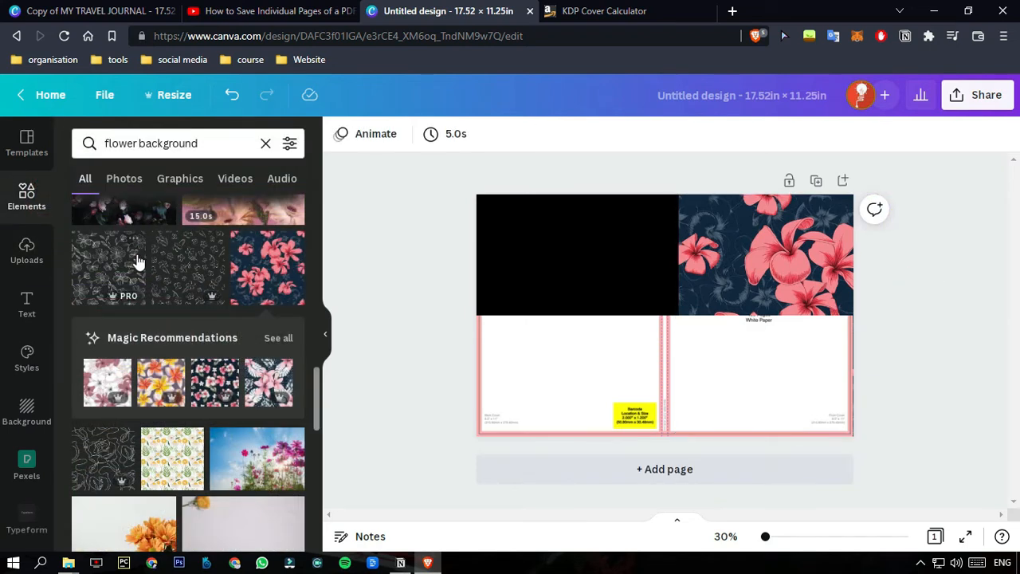
click(26, 205)
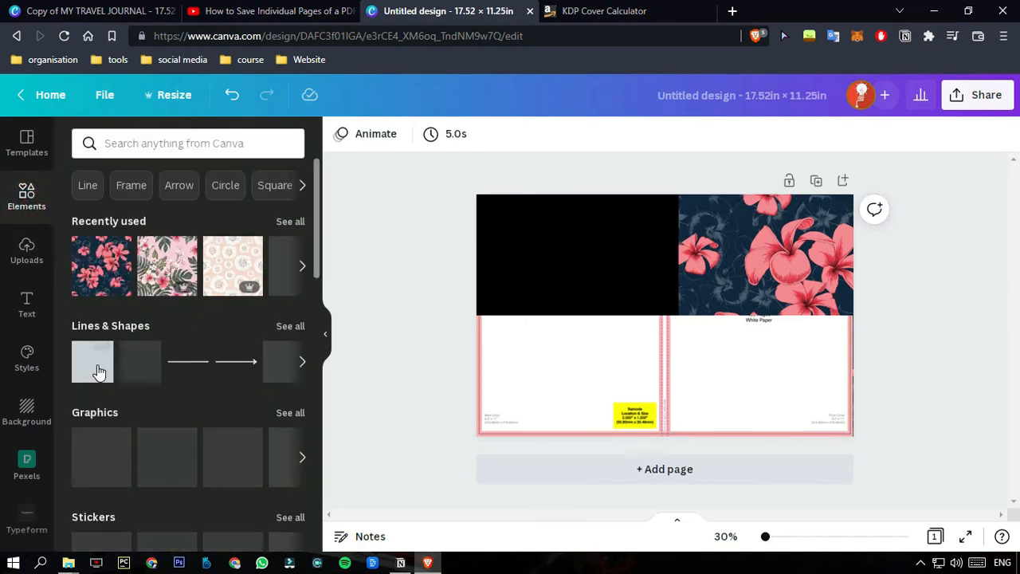
click(94, 381)
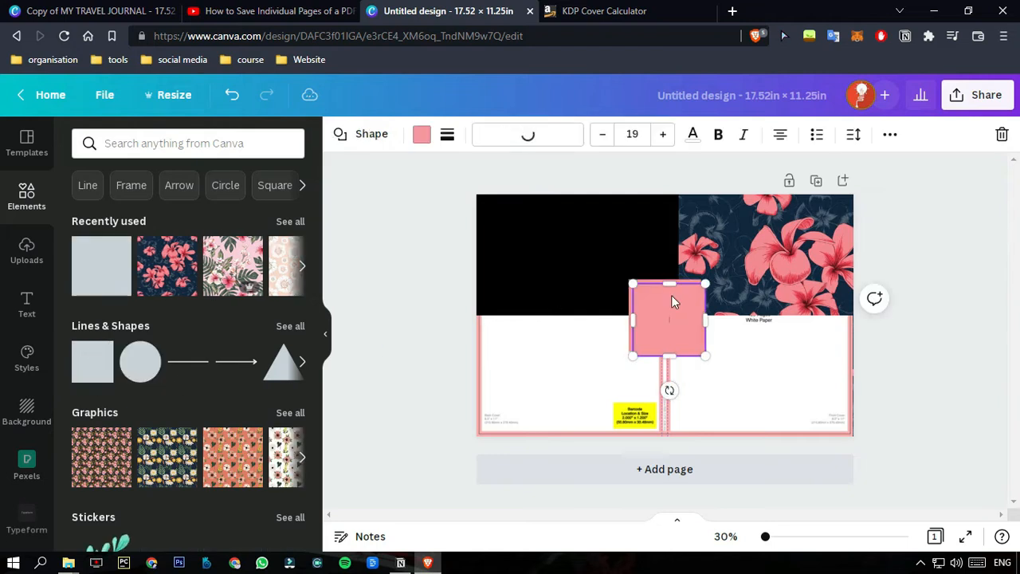
click(687, 318)
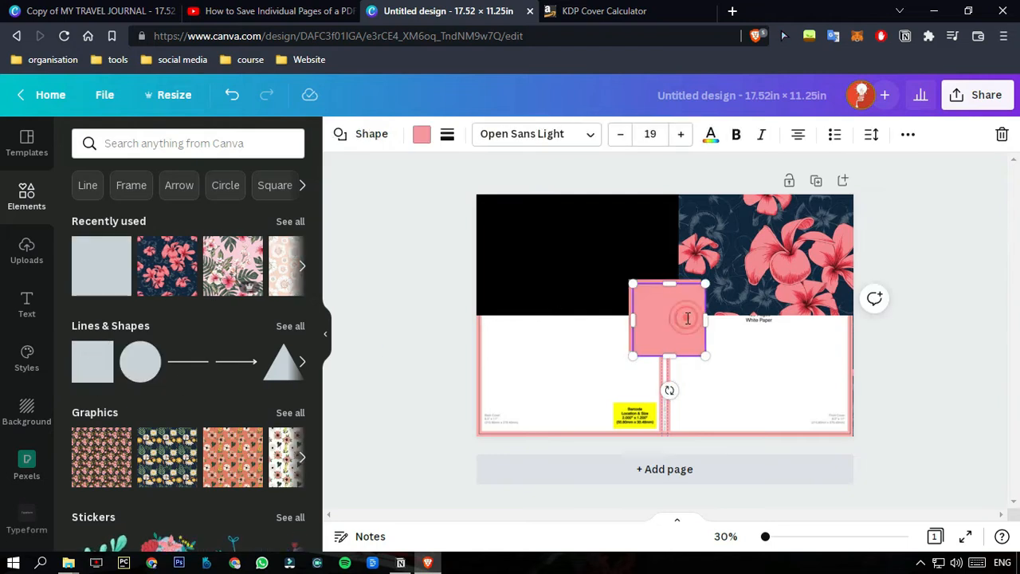
click(543, 211)
click(673, 290)
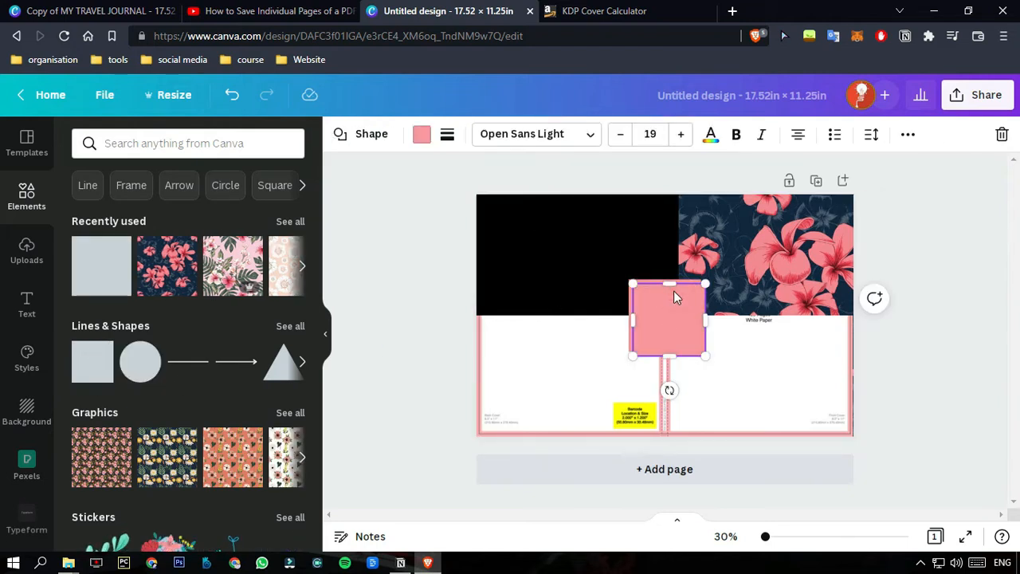
key(Delete)
Move the pink square to the page's top-left corner and stretch it over the back cover and spine down to the page bottom.
drag(639, 296, 521, 207)
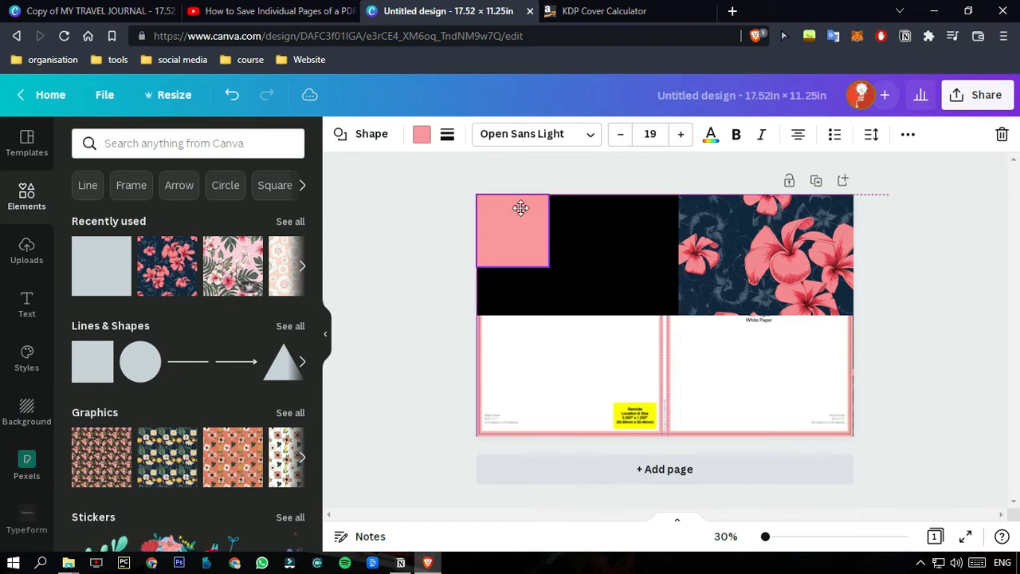
drag(598, 216, 690, 243)
drag(573, 271, 564, 436)
click(901, 325)
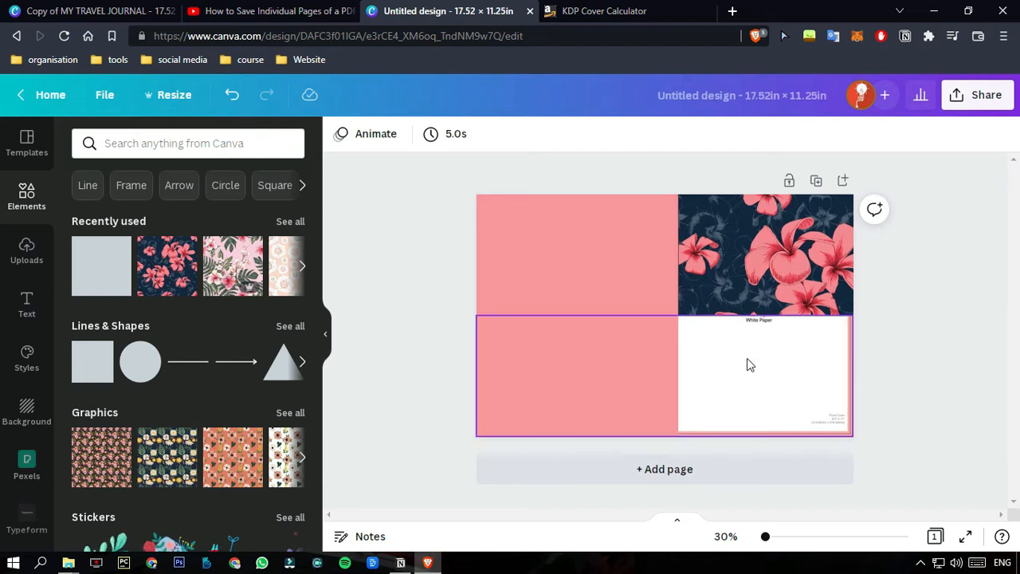
Bring the cropped cover template forward, in front of the pink shape.
click(690, 339)
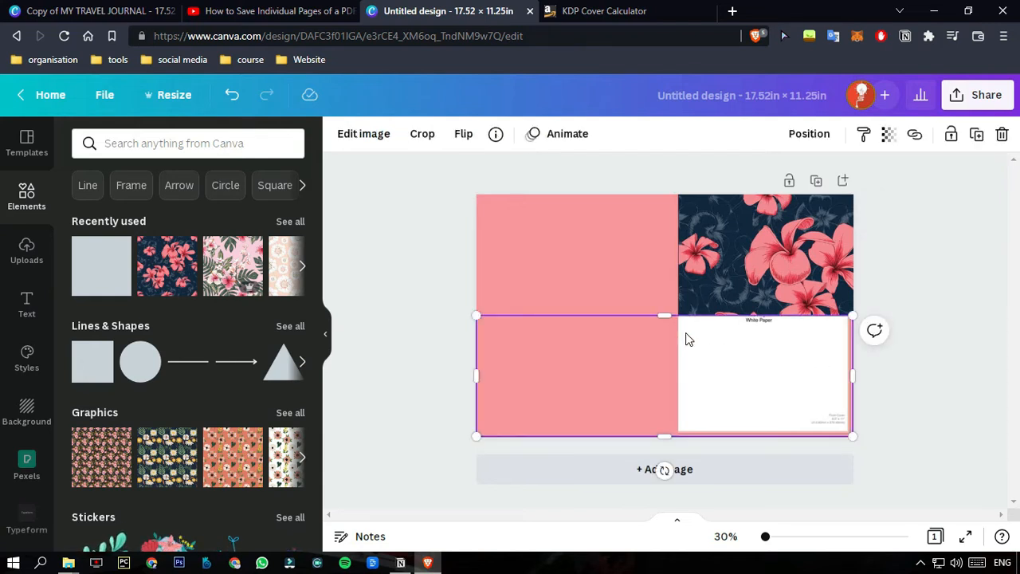
click(809, 133)
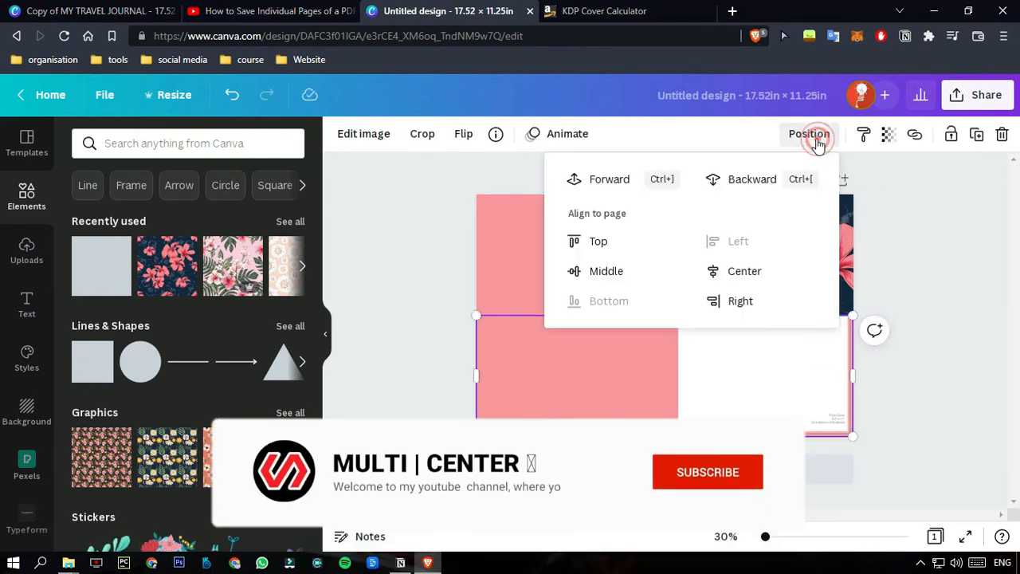
click(640, 182)
click(922, 298)
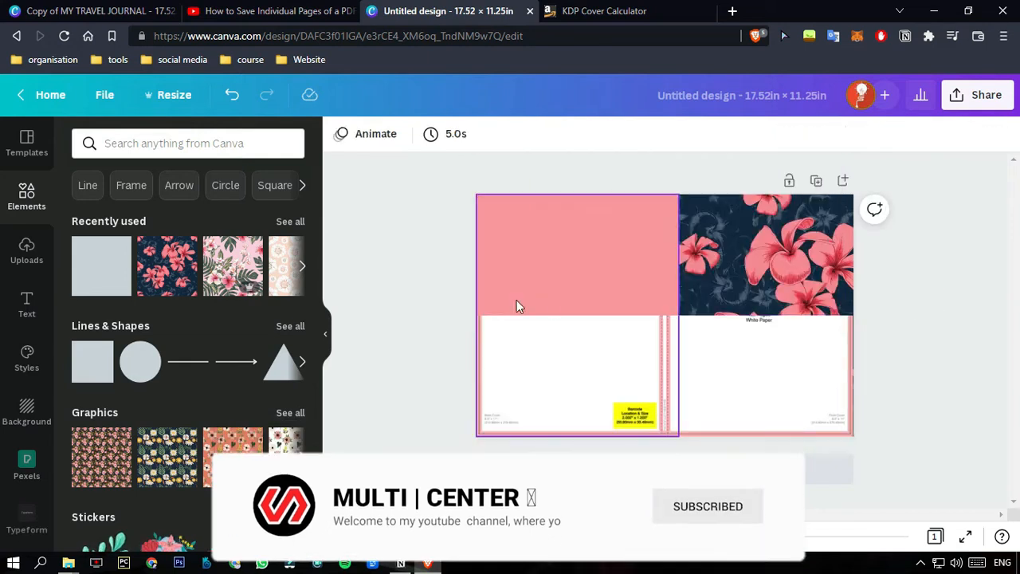
Add a dashed line and set it upright over the full page height, just left of the floral image's edge.
click(27, 195)
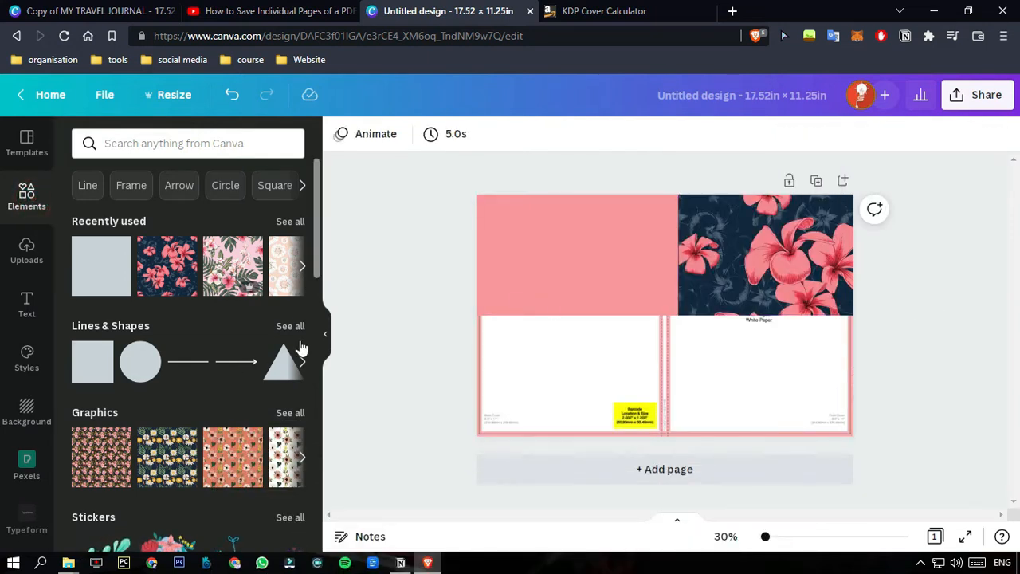
click(291, 327)
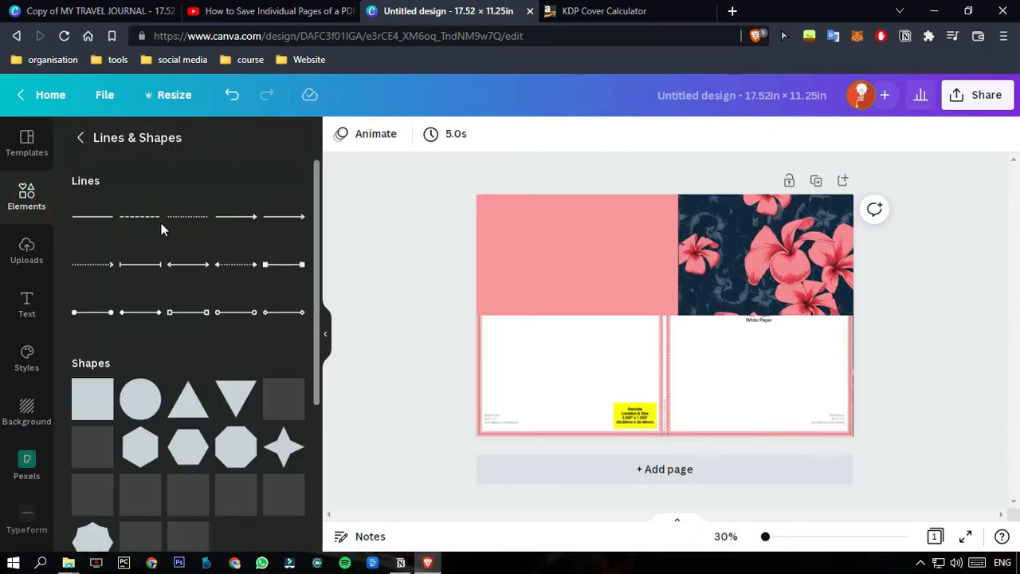
click(138, 223)
drag(601, 316, 672, 196)
drag(729, 316, 677, 437)
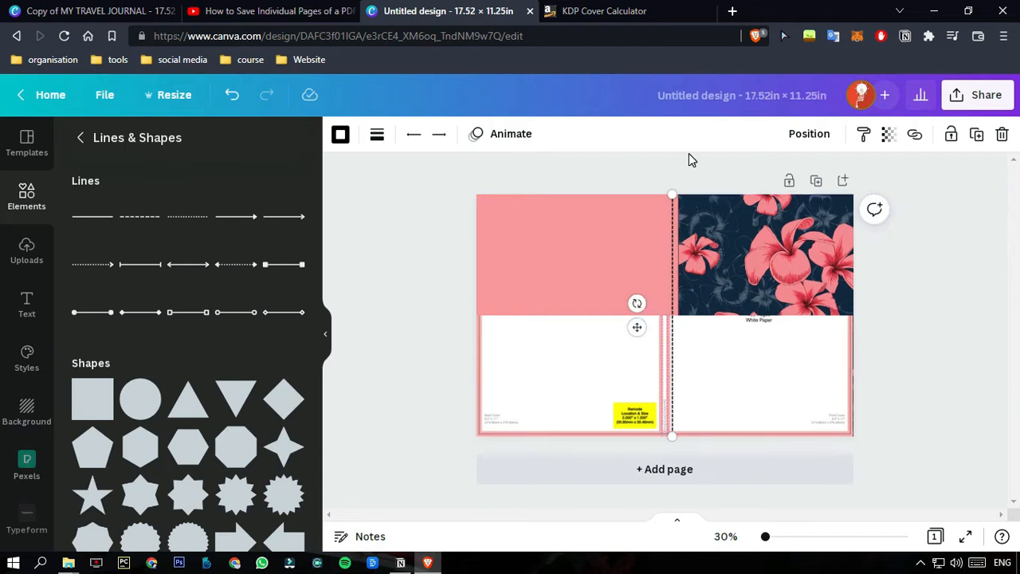
drag(673, 194, 678, 191)
click(687, 169)
Change the dashed spine line's colour to white and set its line weight to 7.
click(674, 215)
click(341, 134)
click(125, 386)
click(953, 264)
click(673, 210)
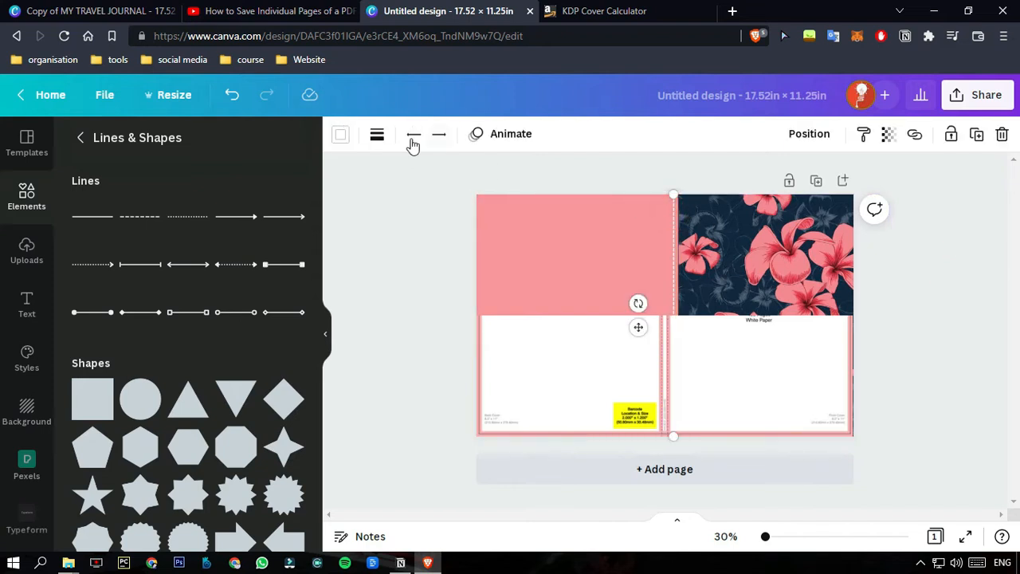
click(378, 135)
mouse_move(384, 269)
mouse_down()
mouse_move(400, 271)
mouse_move(387, 267)
mouse_up()
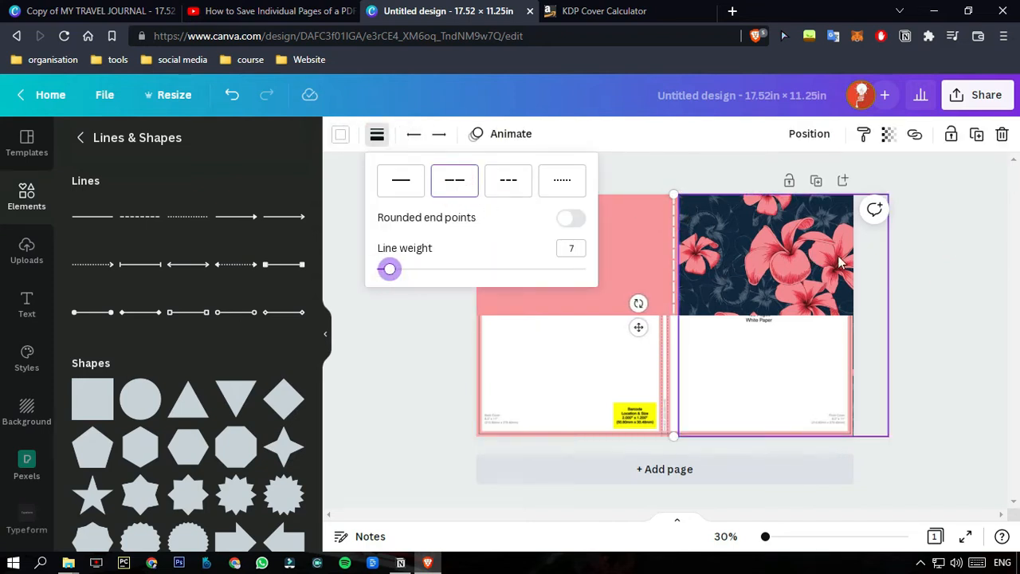
click(911, 261)
Delete the cropped cover template from the page.
click(914, 323)
click(735, 367)
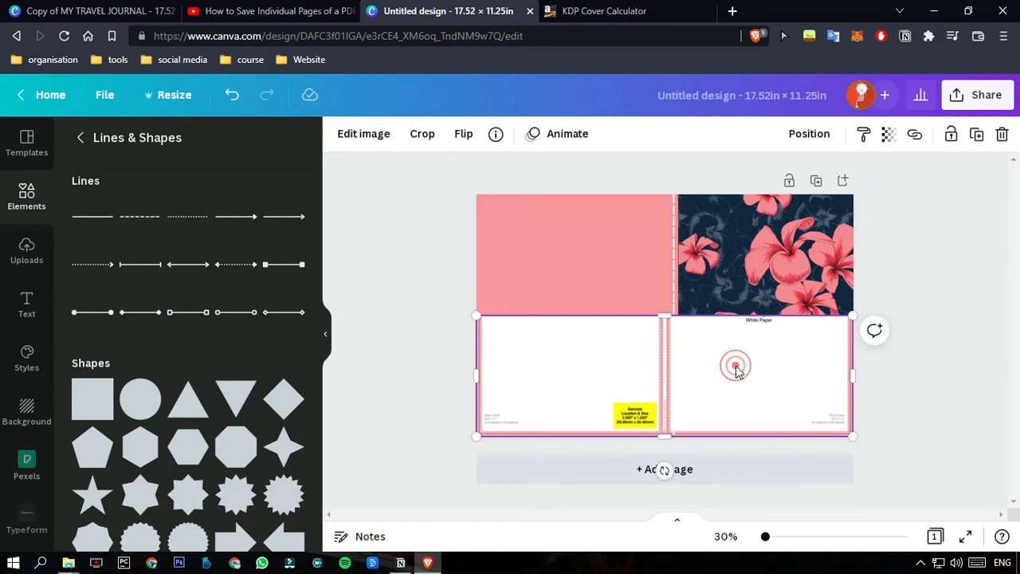
key(Delete)
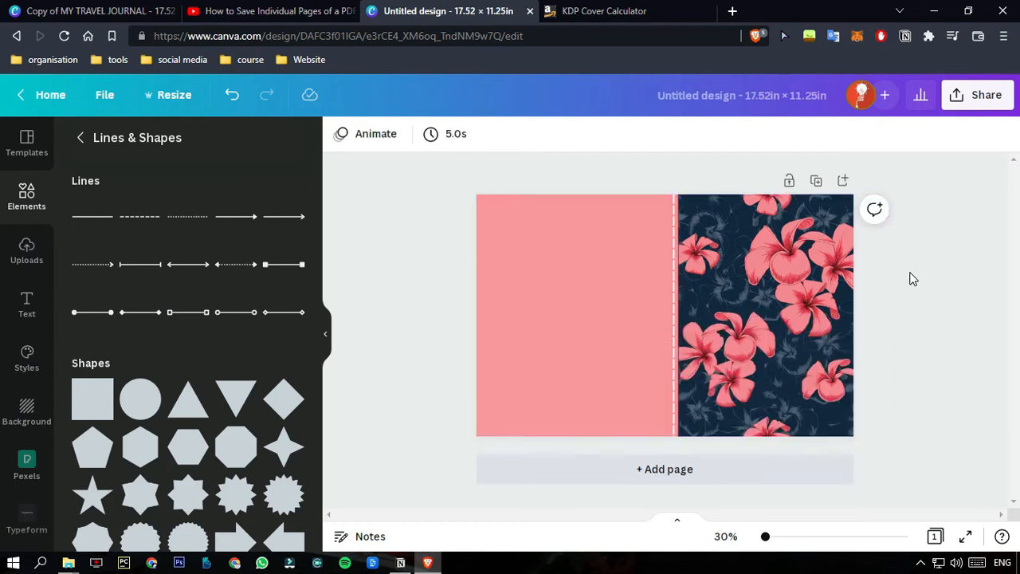
Add a heading to the page, and place the uploaded floral Sunday School Notes image on the pink back cover.
click(30, 294)
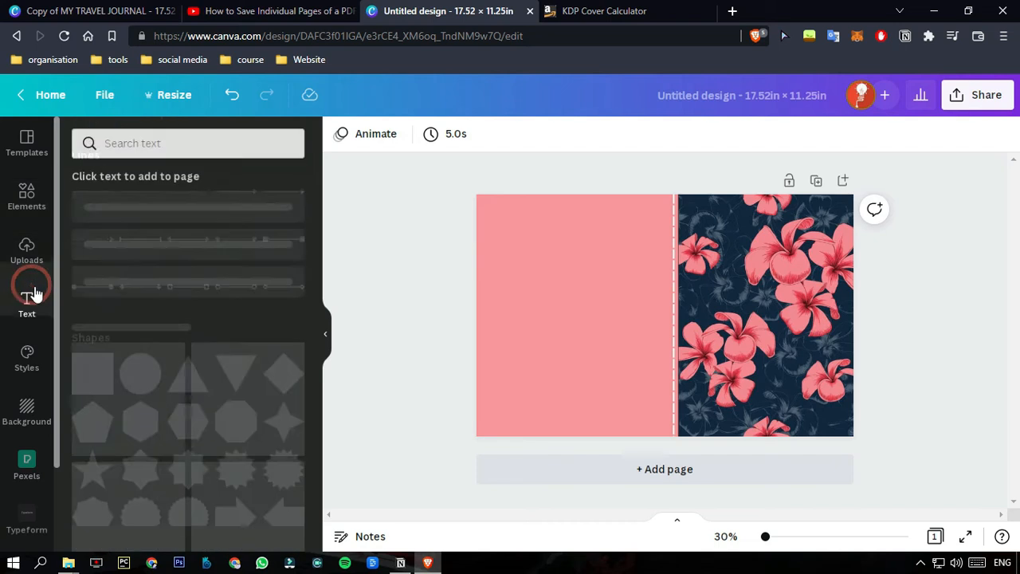
click(174, 217)
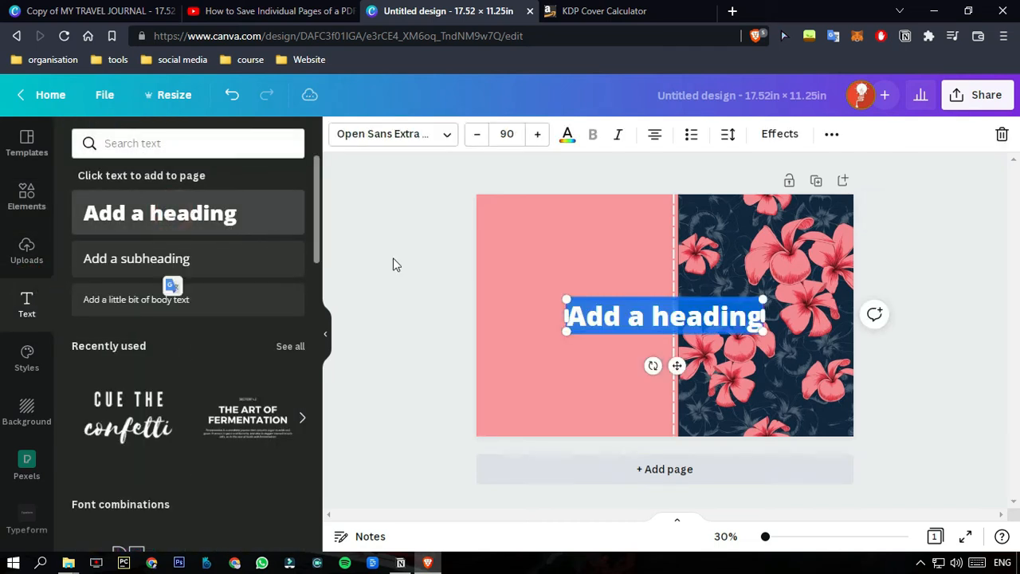
click(37, 239)
click(229, 312)
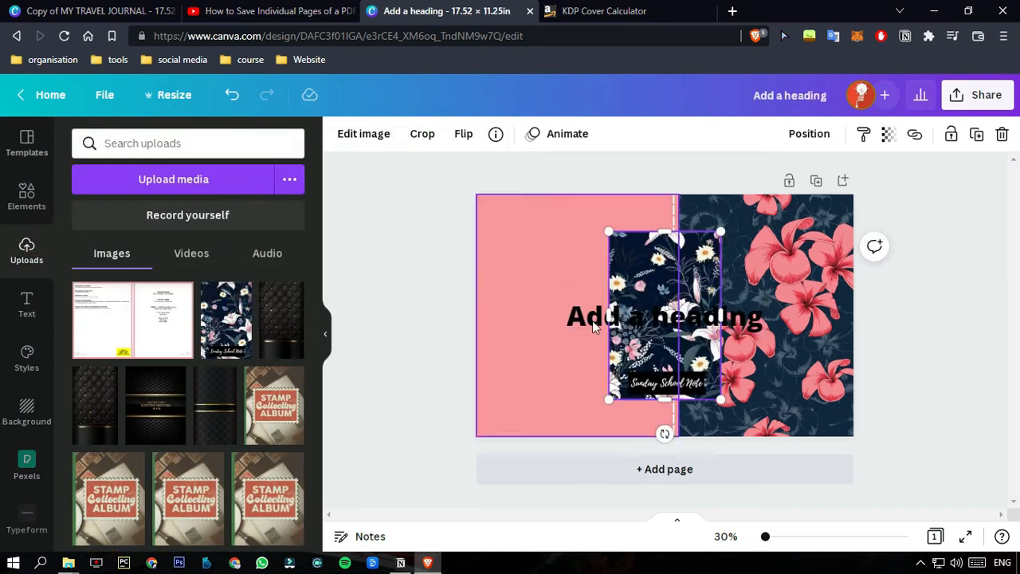
drag(652, 253, 525, 268)
Replace the heading's text with "Sunday School Note" and delete the floral reference image from the back cover.
click(657, 315)
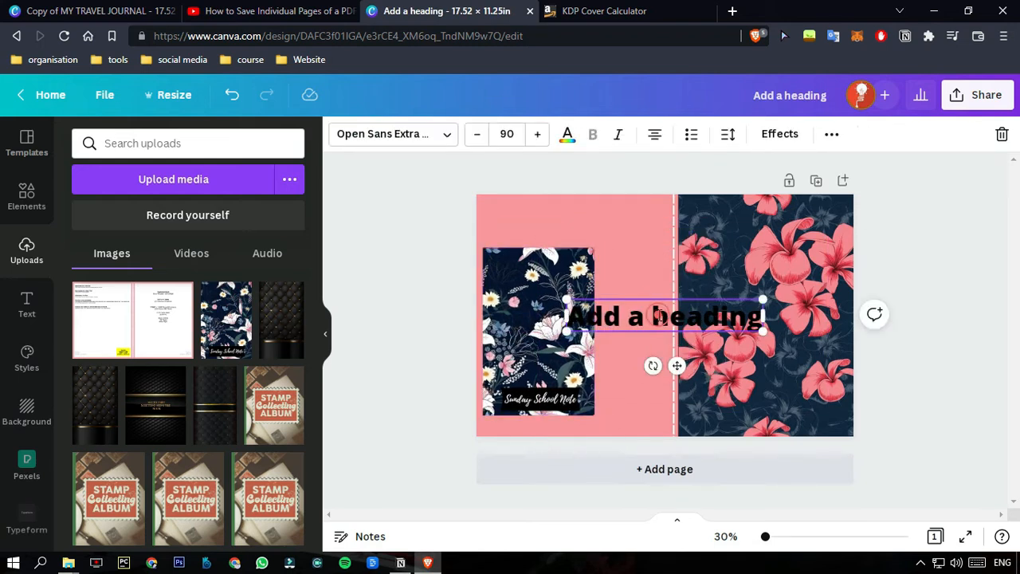
click(657, 314)
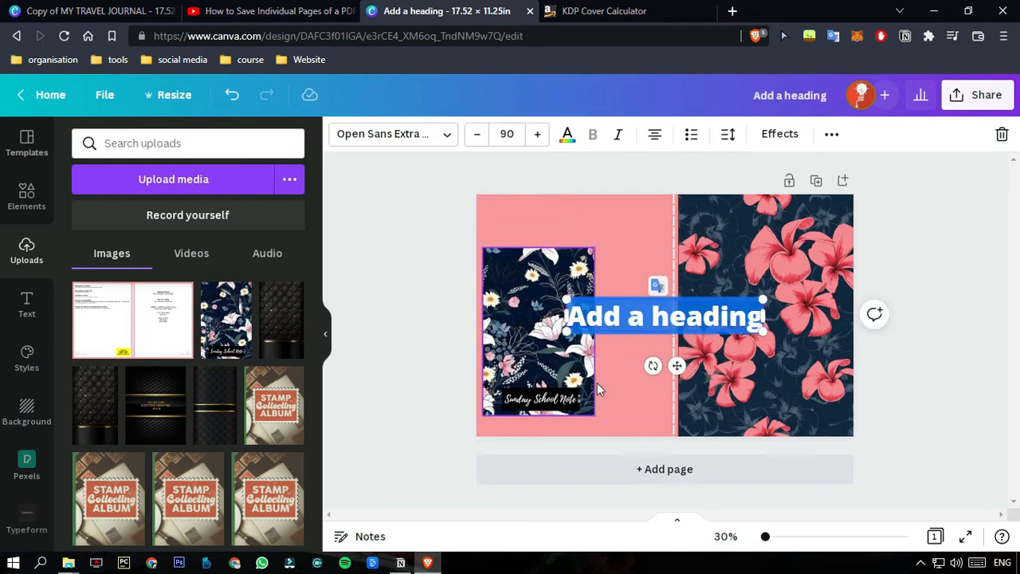
text(Su)
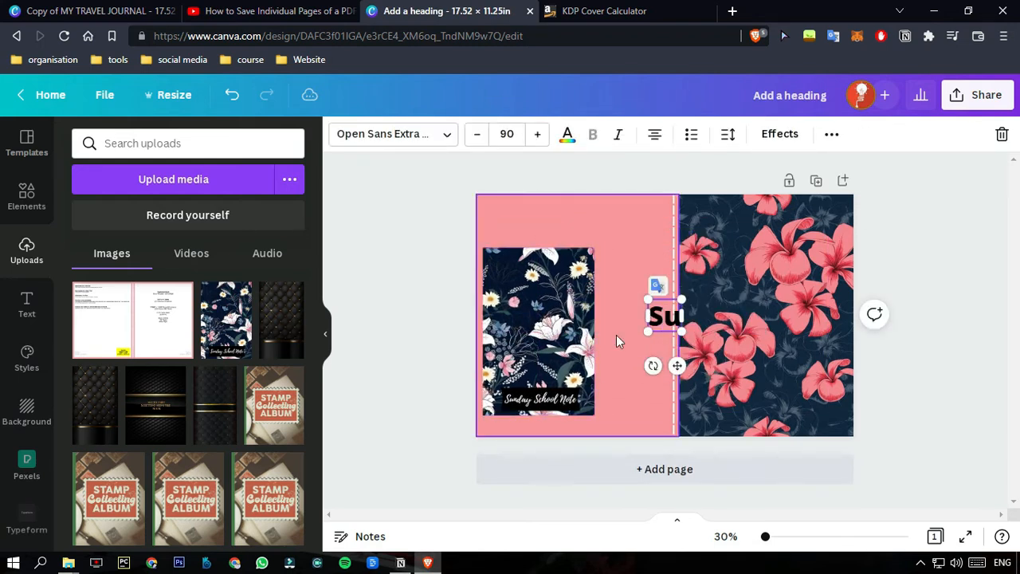
text(nday S)
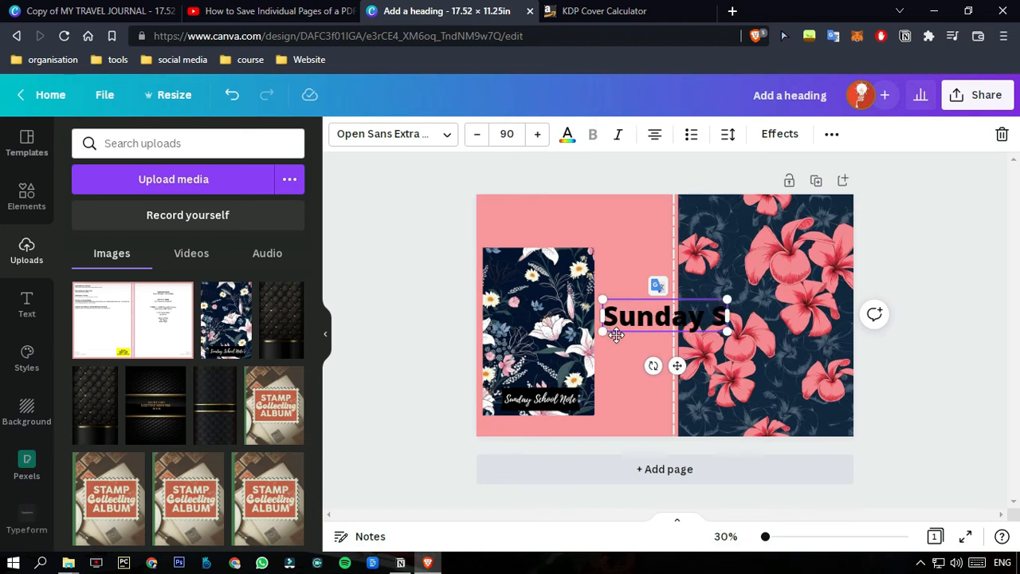
text(chool N)
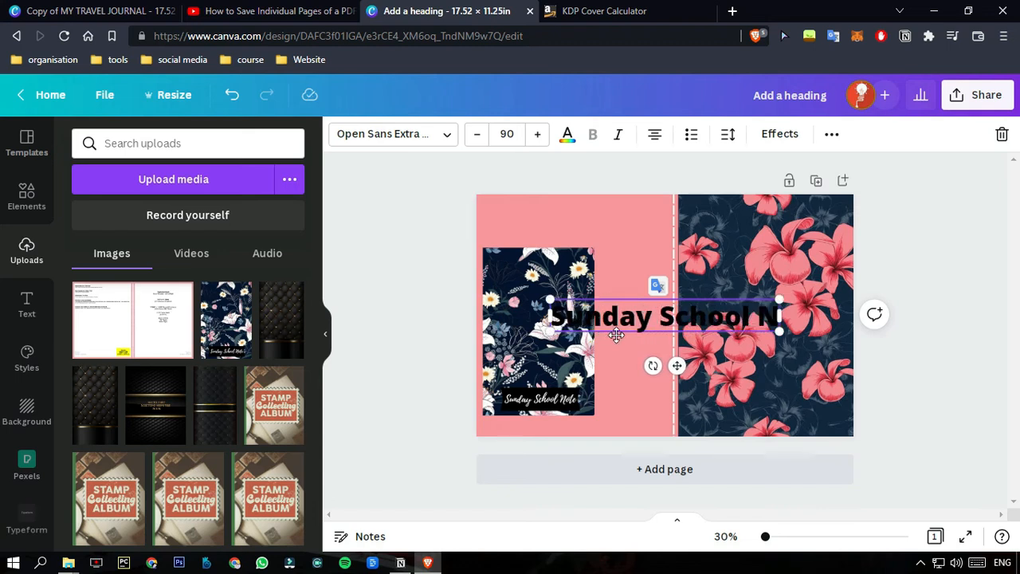
text(ote)
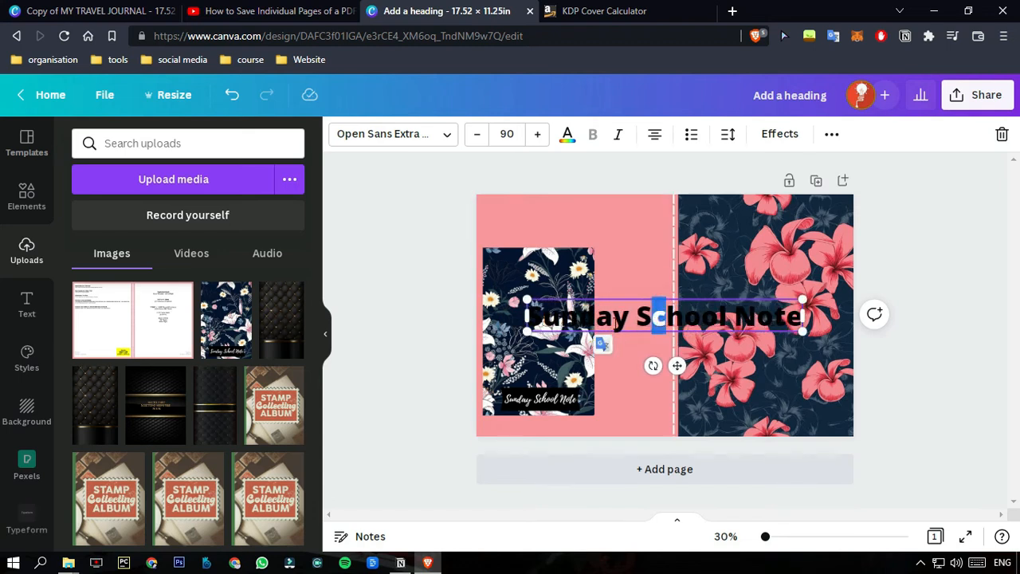
click(558, 281)
key(Delete)
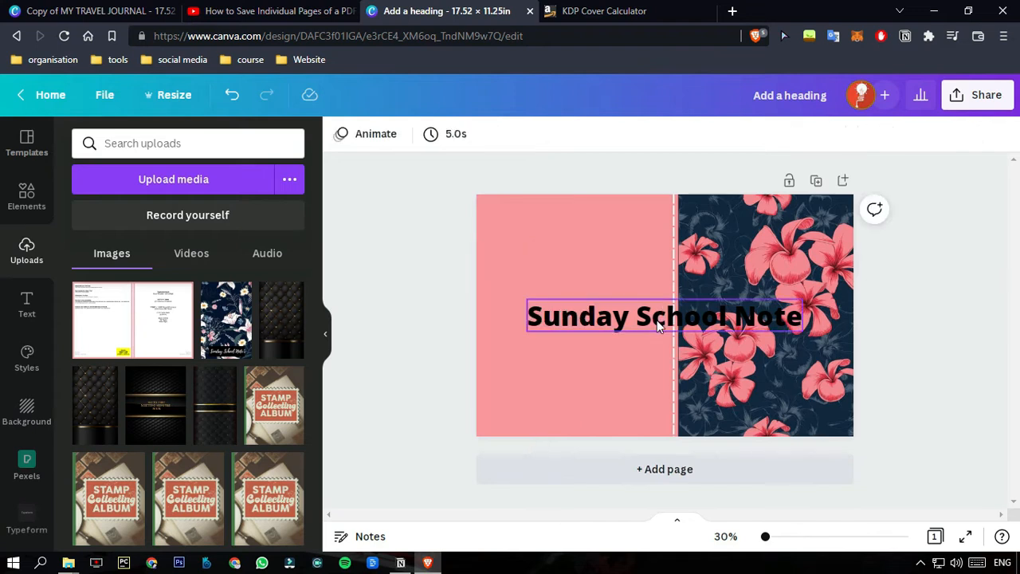
Shrink the "Sunday School Note" heading to size 57.8 within the pink back cover and colour it white.
drag(661, 318, 579, 327)
drag(674, 312, 604, 336)
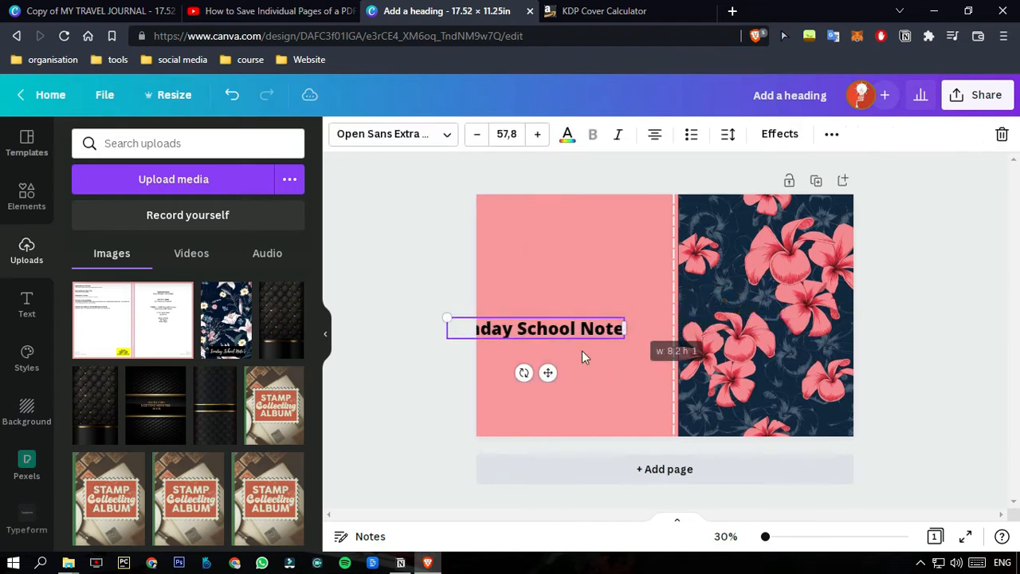
drag(547, 371, 591, 372)
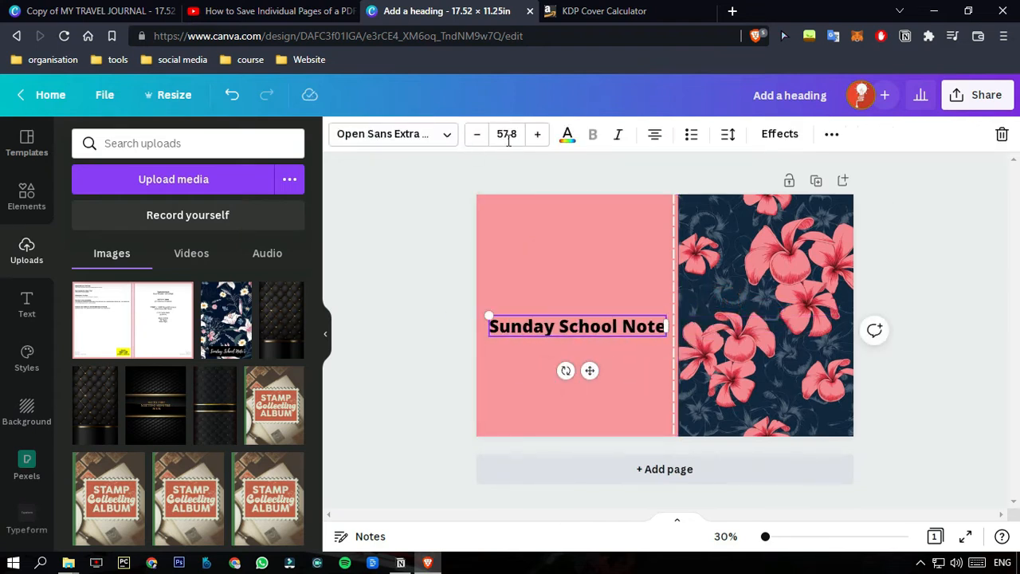
click(569, 137)
click(208, 212)
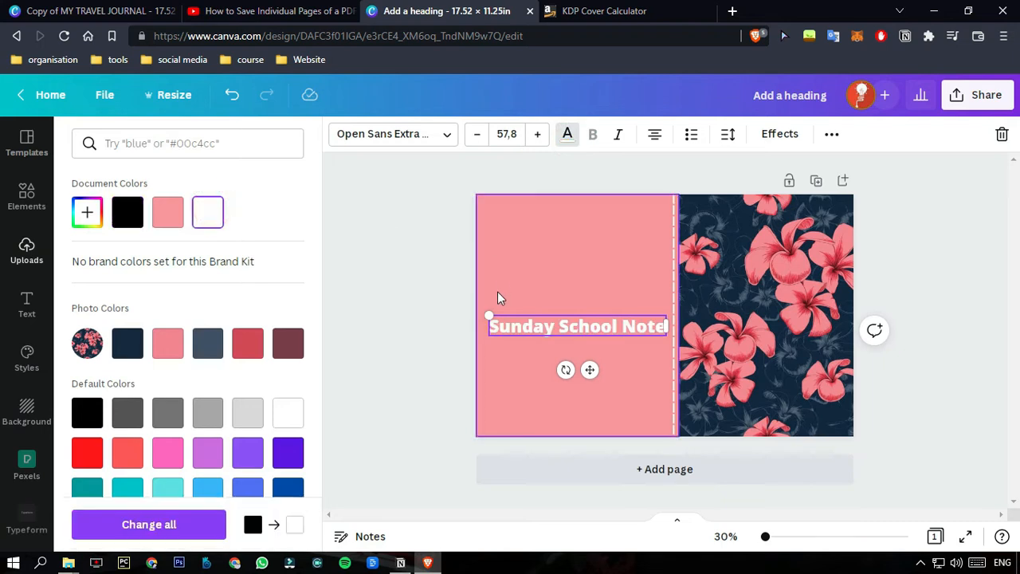
click(381, 184)
click(413, 136)
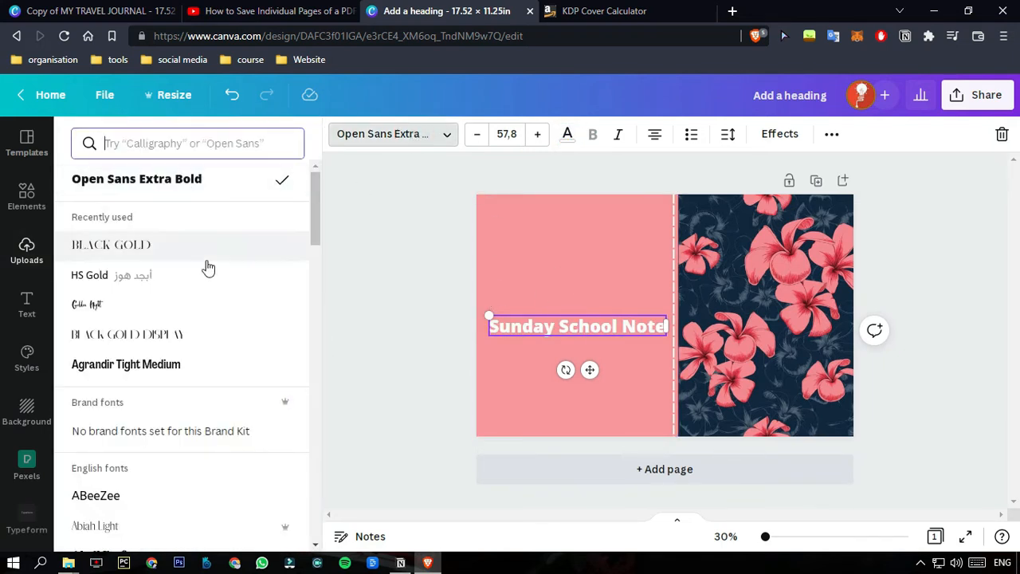
scroll(135, 486, down, 5)
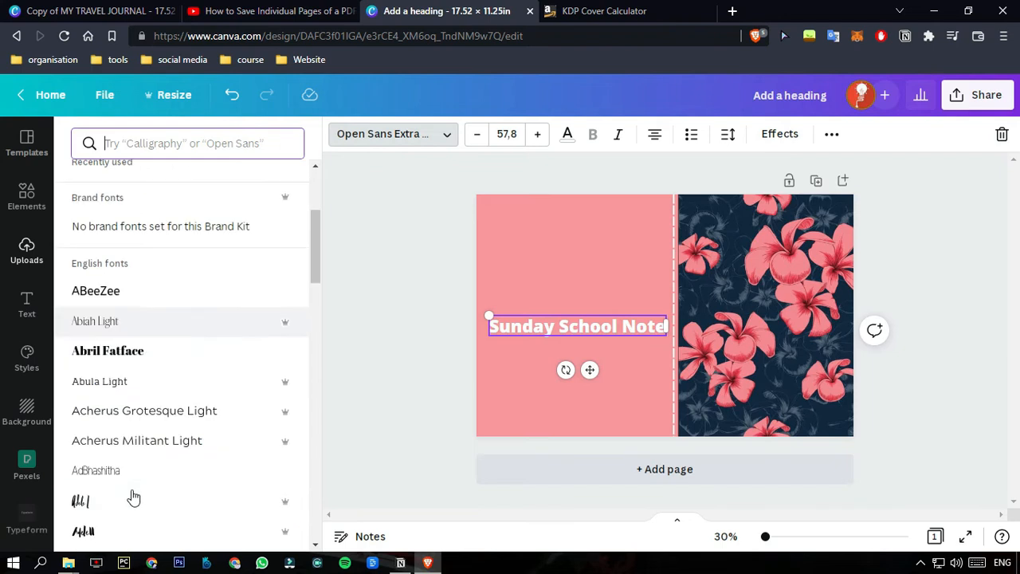
click(392, 278)
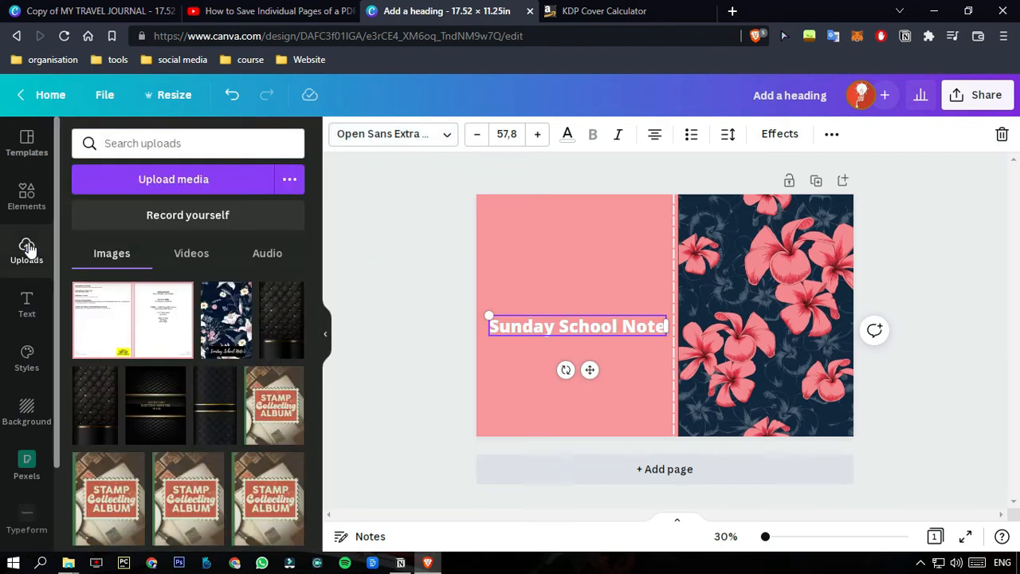
Add the "CUE THE confetti" text combination and keep only its script "confetti" text, placed on the upper pink back cover.
click(25, 303)
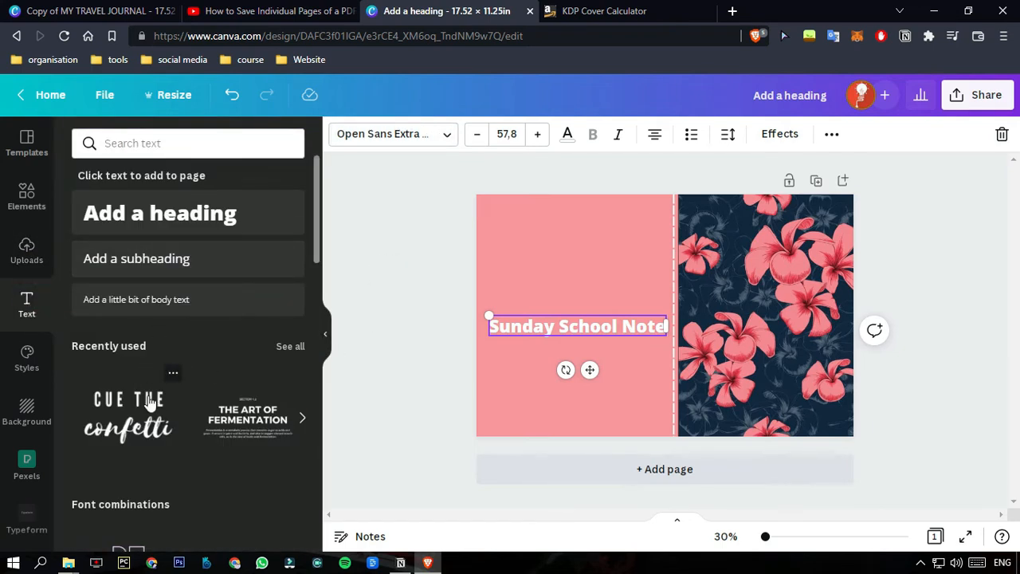
click(128, 414)
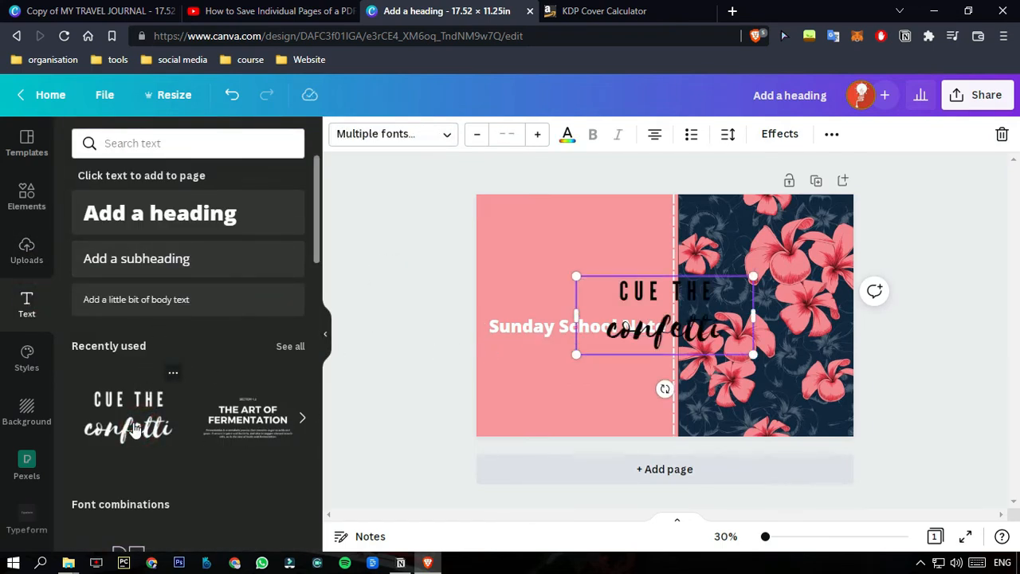
drag(687, 319, 564, 236)
click(570, 246)
key(Delete)
click(579, 295)
click(637, 293)
click(639, 295)
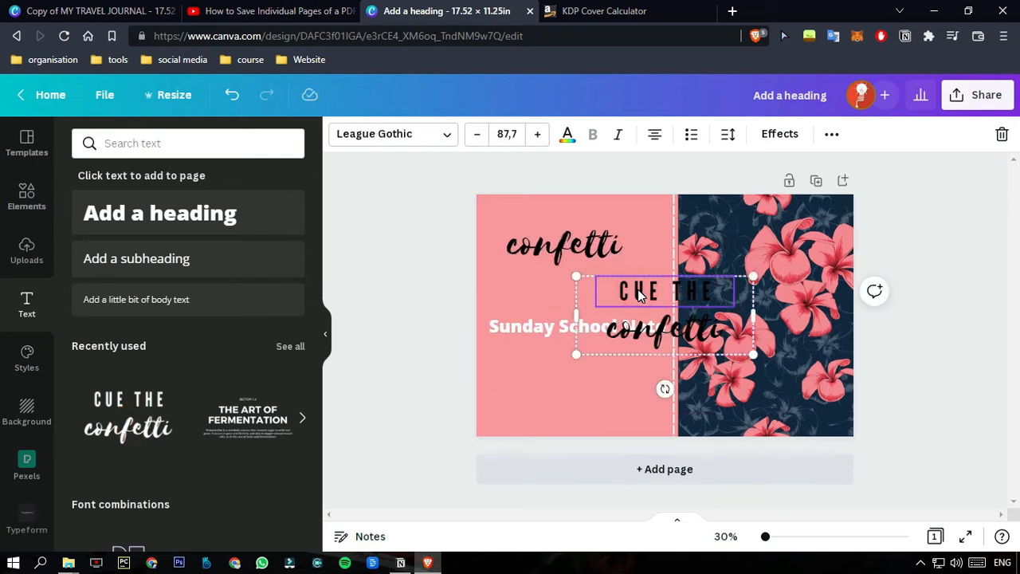
key(Delete)
Move the bold heading's "Sunday School Note" wording into the script text, replacing "confetti" and removing the bold heading.
key(Delete)
click(579, 330)
click(580, 329)
key(ctrl+c)
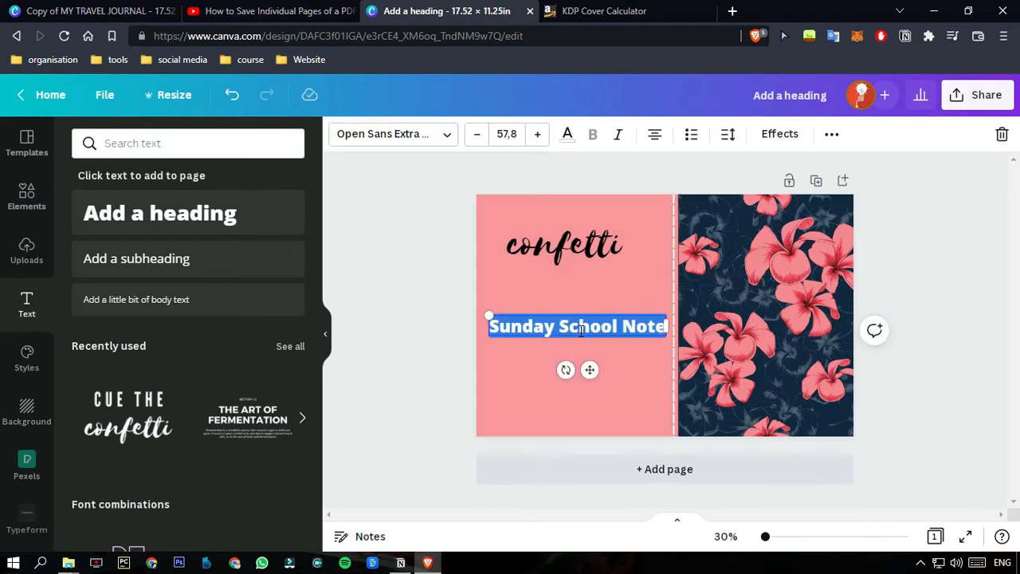
key(Delete)
double_click(539, 239)
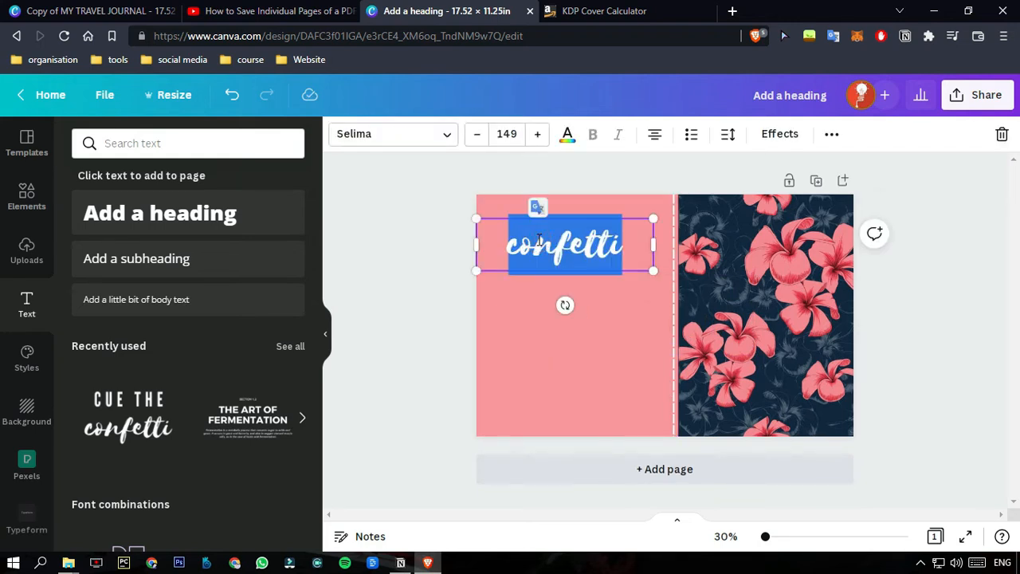
key(ctrl+v)
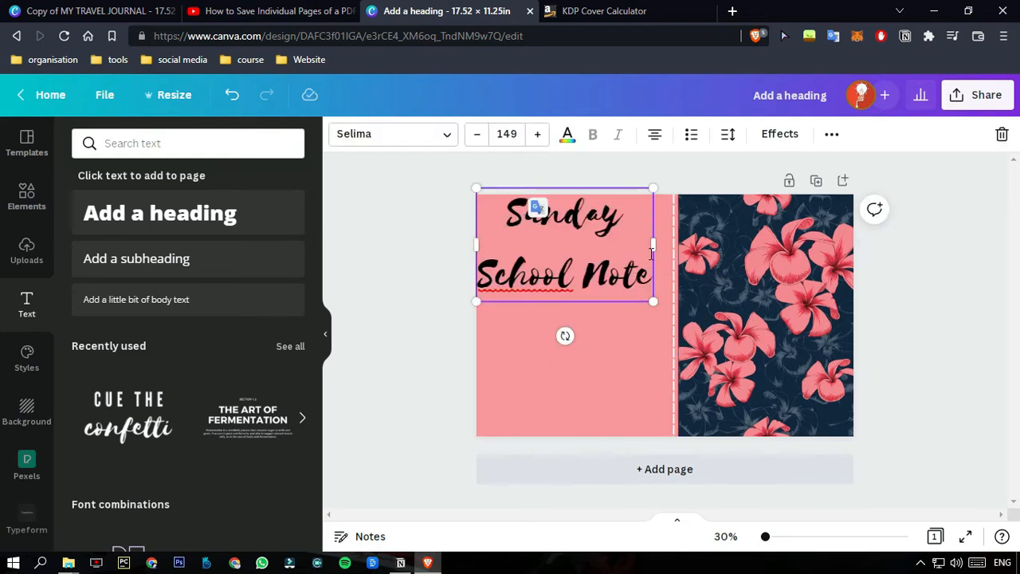
Resize the script title to size 82.6 on a single line and place it across the middle of the pink back cover.
drag(656, 245, 628, 288)
click(582, 349)
drag(553, 314, 595, 307)
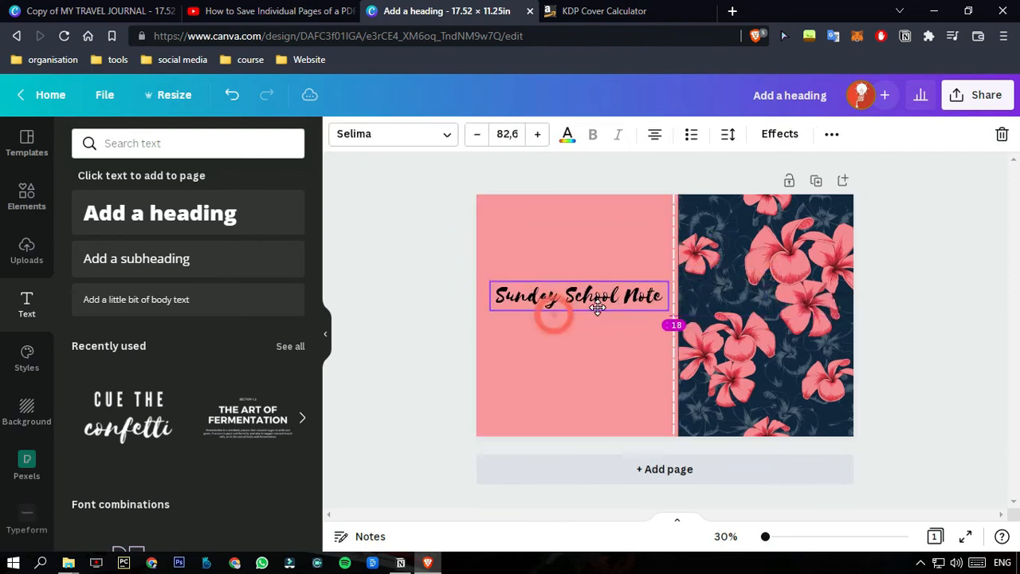
click(432, 143)
scroll(175, 350, down, 5)
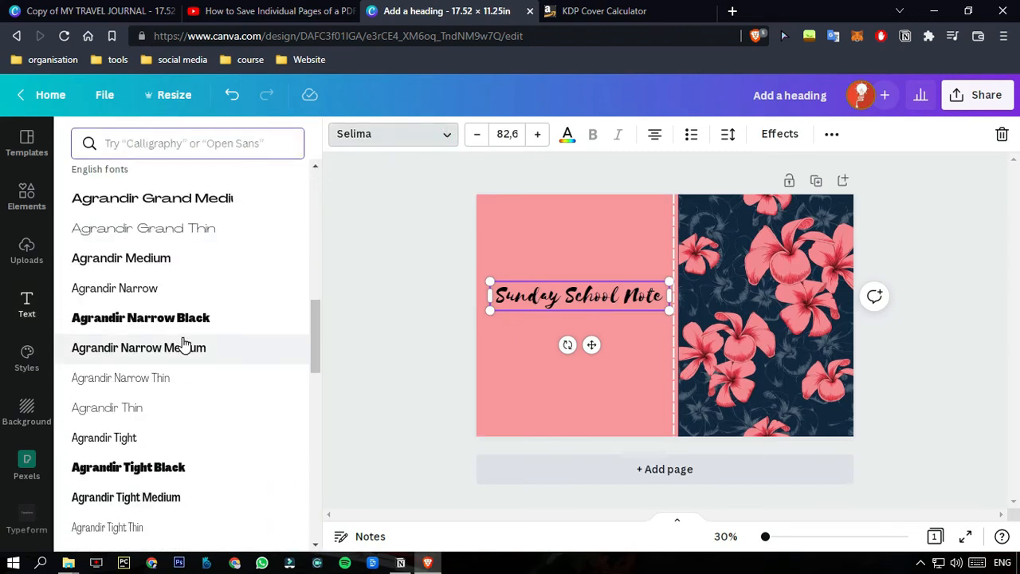
click(445, 135)
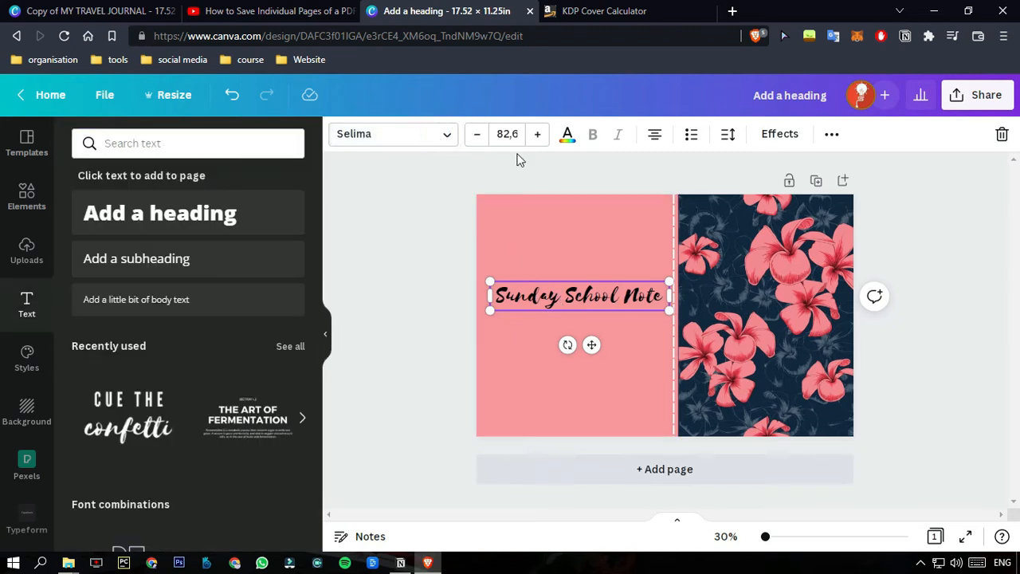
Change the script title's text colour to white.
click(567, 136)
click(211, 213)
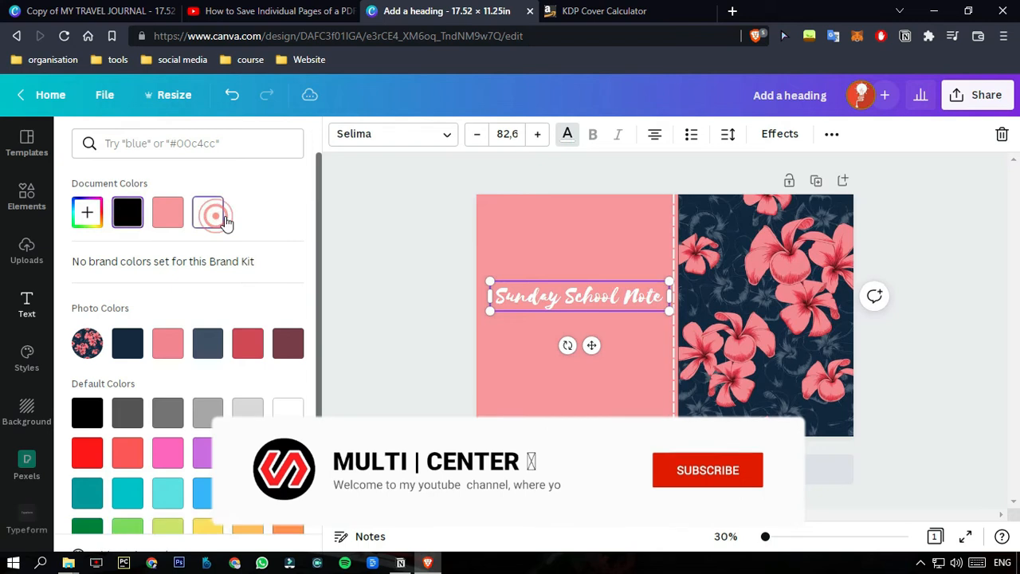
click(555, 265)
Apply a black Background text effect to the title with roundness 0 and spread 52.
click(570, 301)
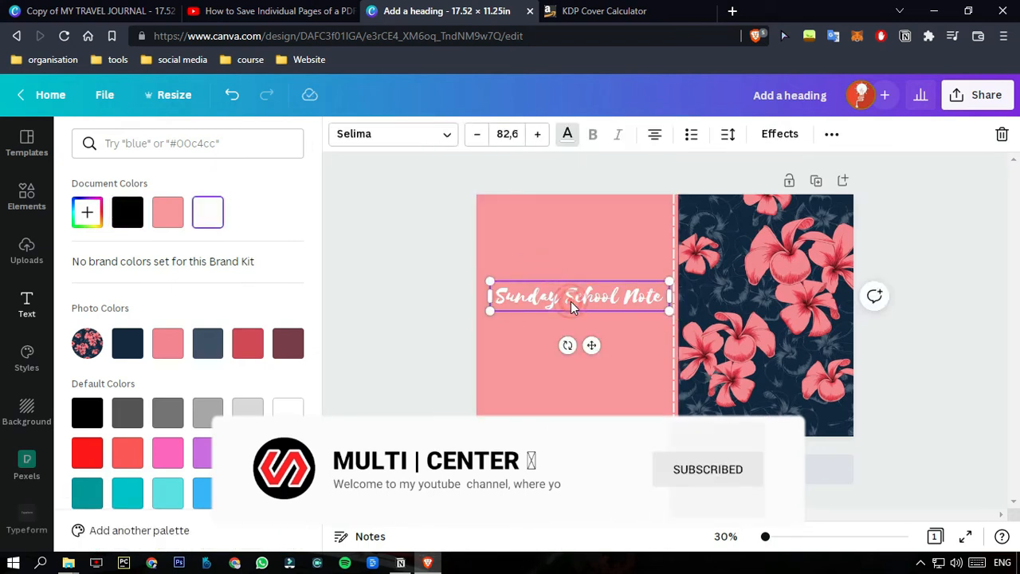
click(785, 135)
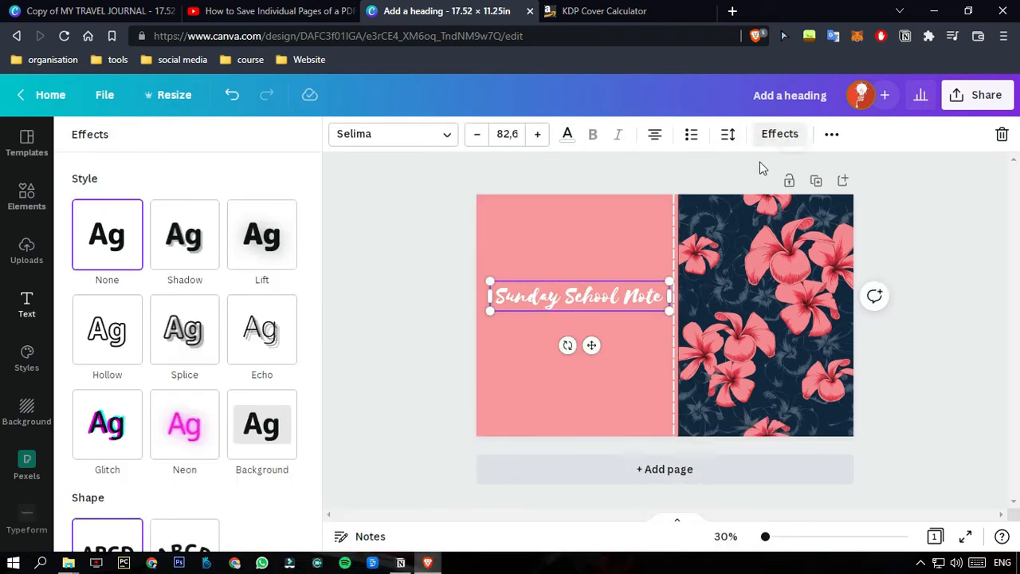
click(261, 424)
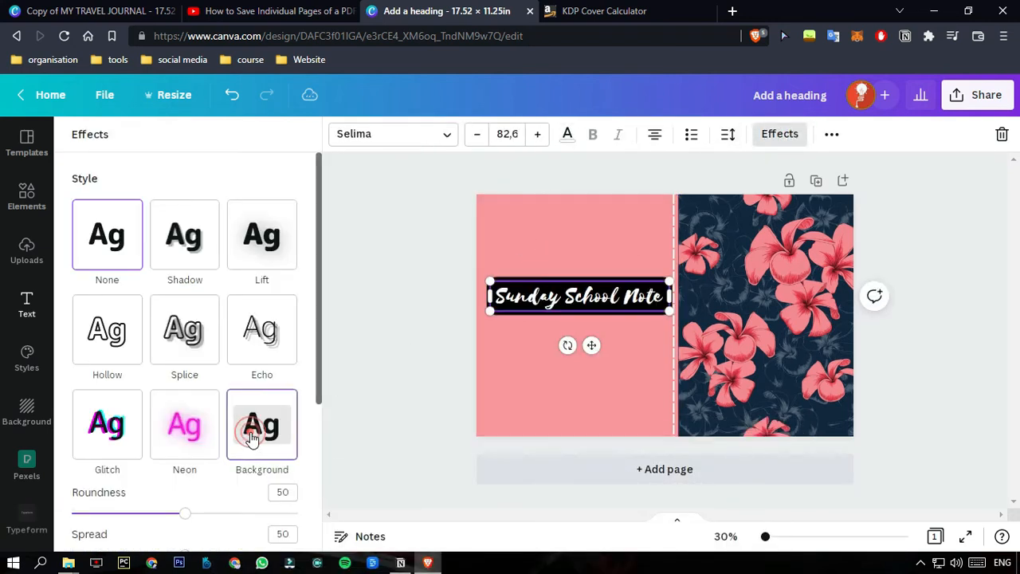
scroll(198, 491, down, 3)
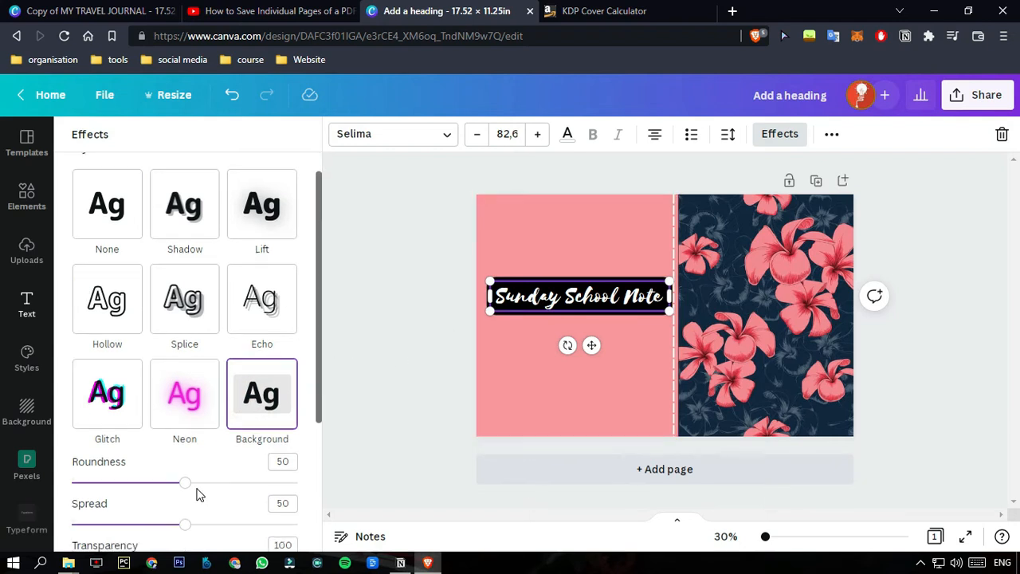
drag(165, 288, 43, 297)
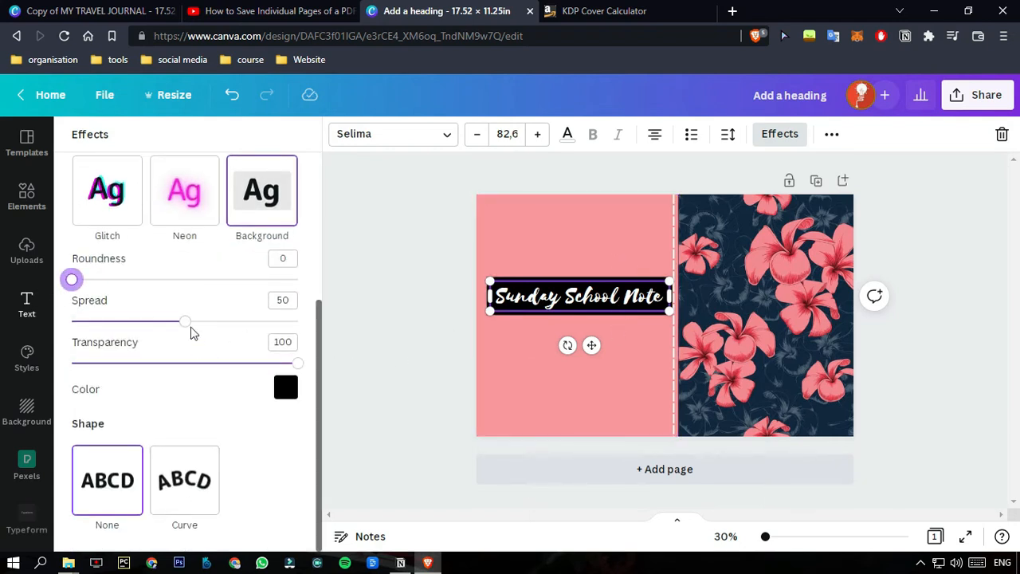
mouse_move(185, 321)
mouse_down()
mouse_move(264, 320)
mouse_move(170, 314)
mouse_move(186, 311)
mouse_up()
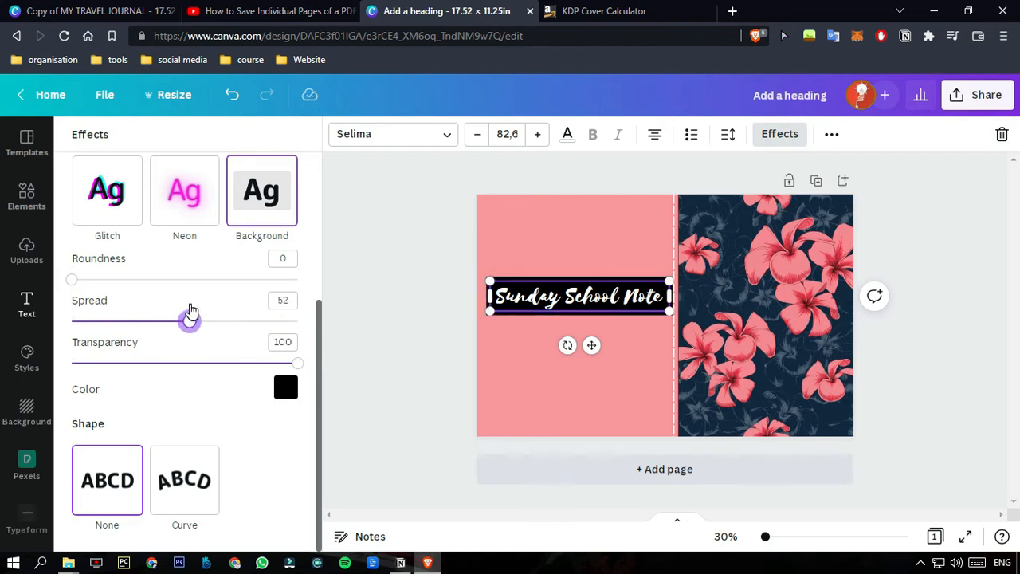
Move the title to the lower part of the floral front cover and scale it to size 69.5.
click(518, 350)
click(552, 299)
drag(667, 282, 779, 401)
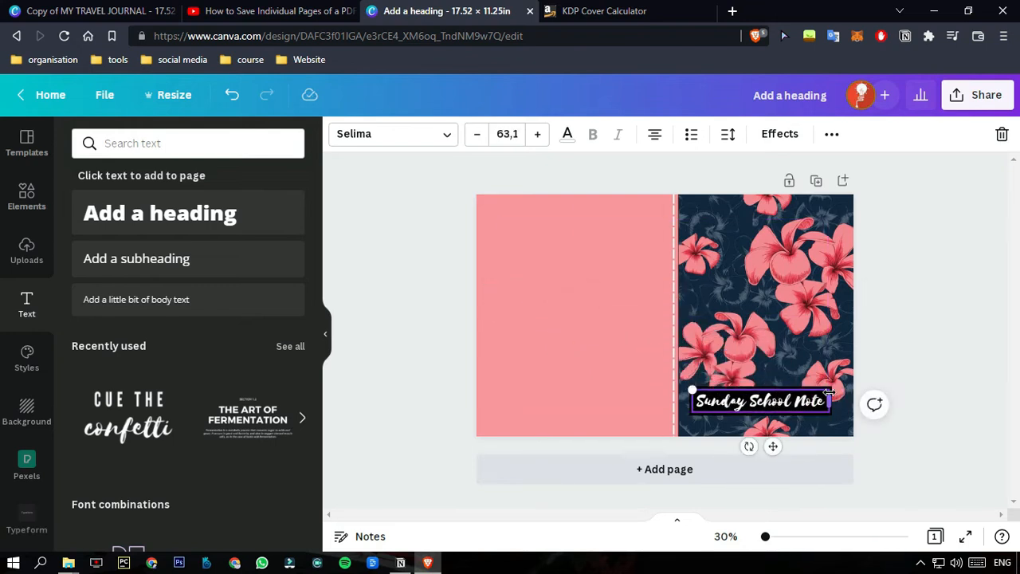
drag(690, 389, 678, 389)
mouse_move(767, 451)
mouse_down()
mouse_move(782, 465)
mouse_move(773, 458)
mouse_up()
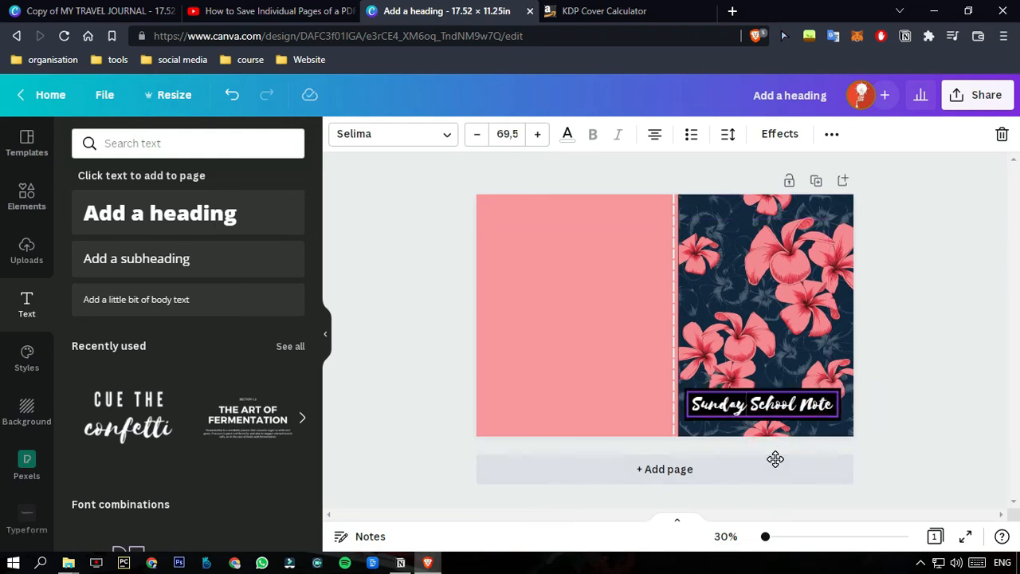
click(907, 343)
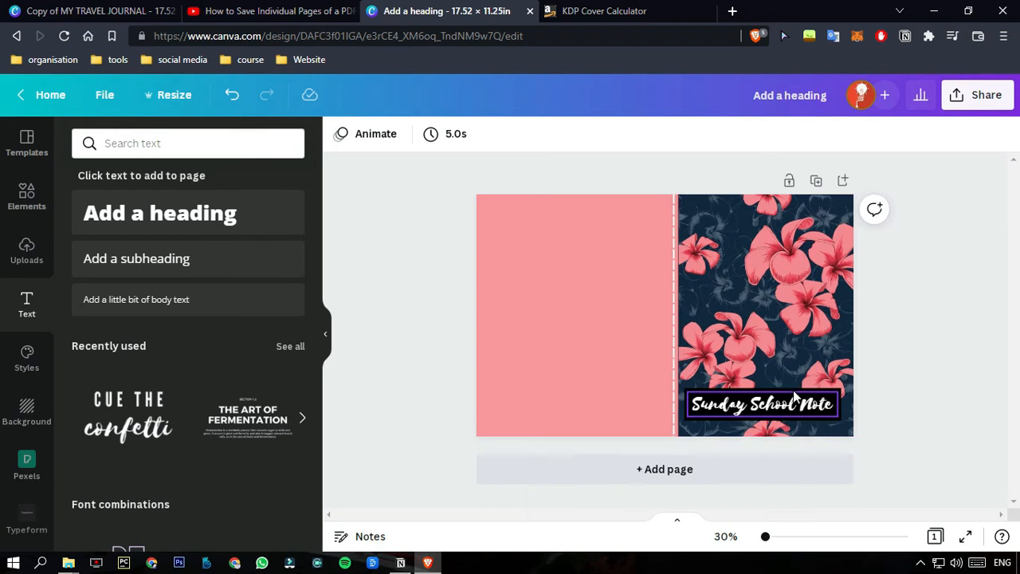
click(793, 389)
click(931, 342)
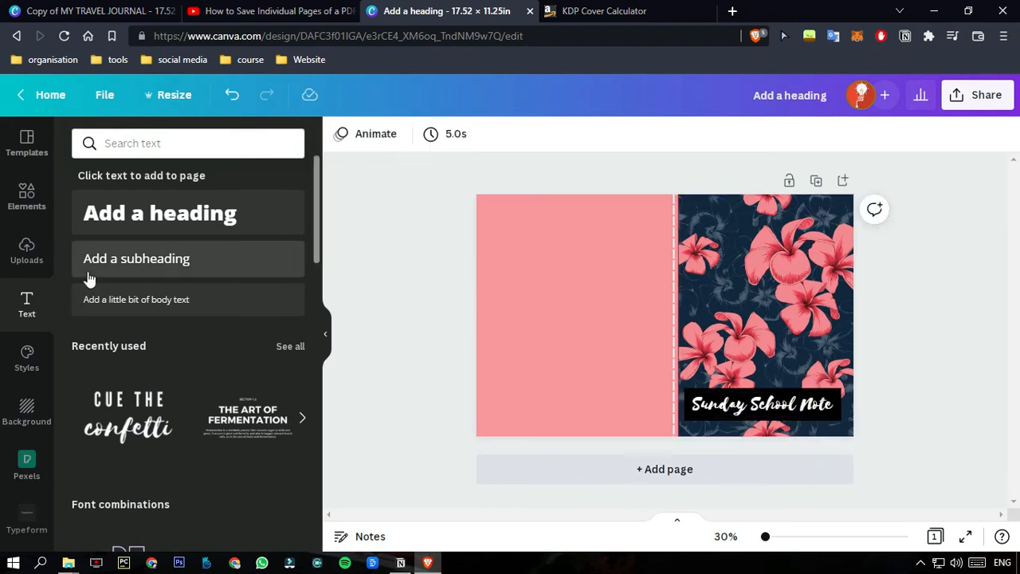
Overlay the uploaded cover template across the full page and nudge the title slightly upward within the front cover's live area.
click(32, 254)
click(132, 320)
drag(665, 311, 611, 346)
drag(741, 264, 855, 210)
drag(773, 397, 770, 394)
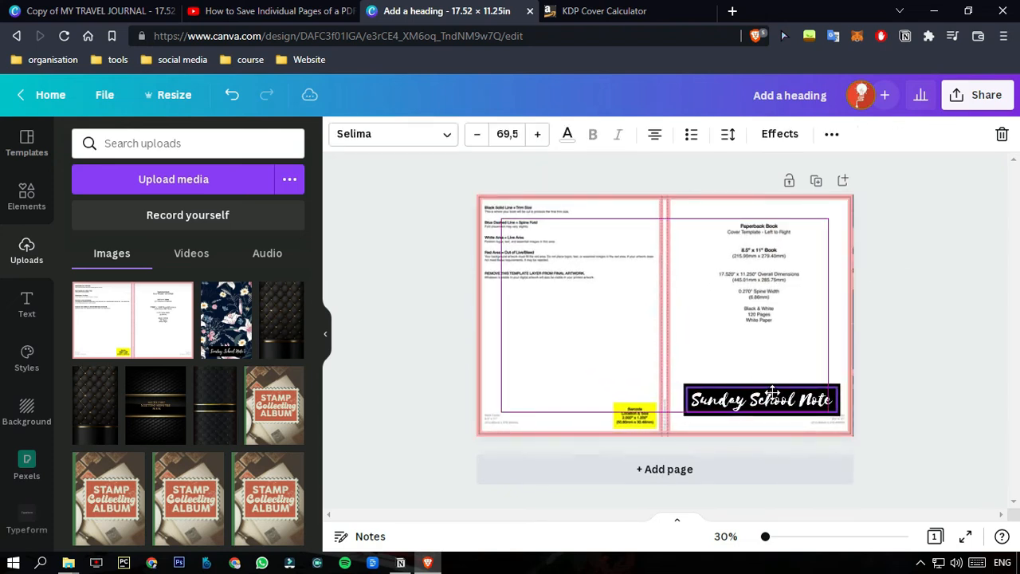
Delete the overlaid cover template from the page.
click(743, 312)
key(Delete)
click(941, 340)
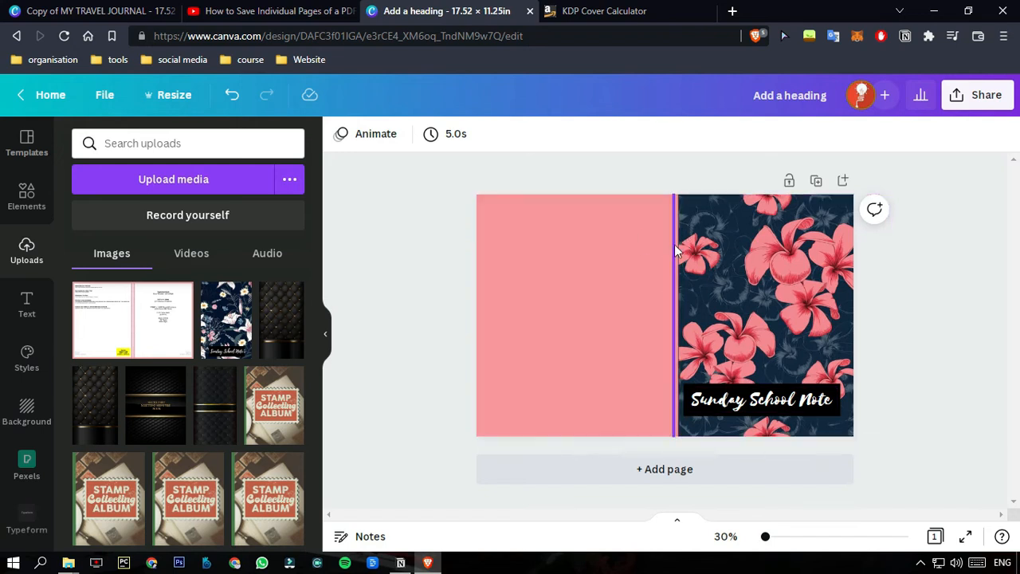
click(713, 479)
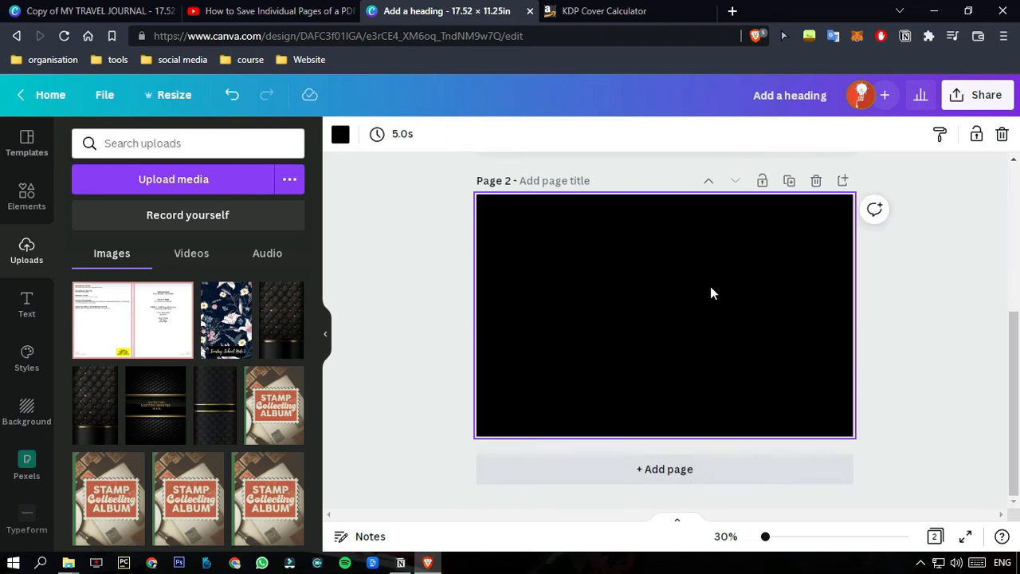
scroll(711, 293, up, 4)
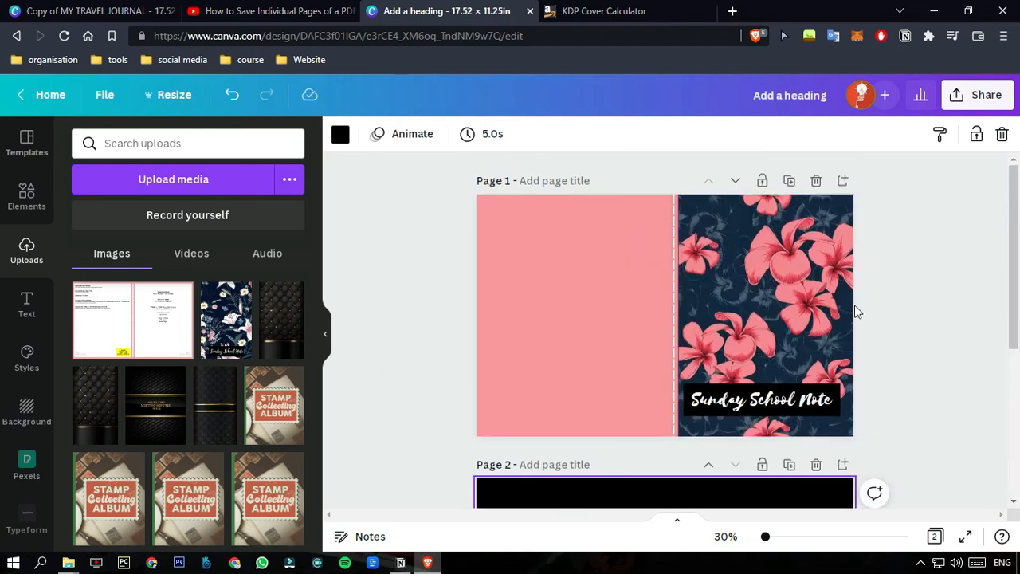
click(814, 469)
Duplicate the finished cover page and delete the floral front image from the copy.
click(813, 181)
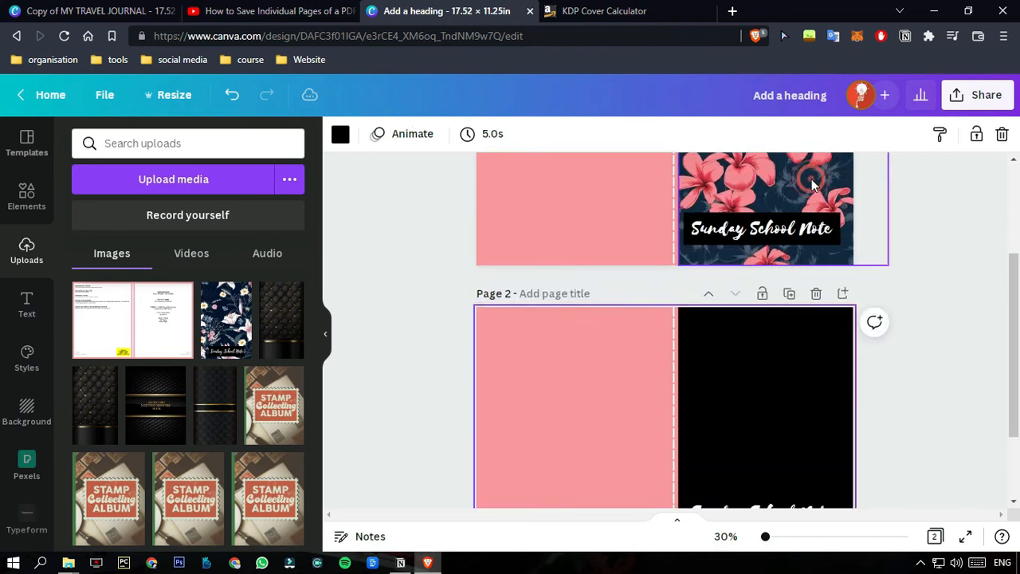
click(752, 292)
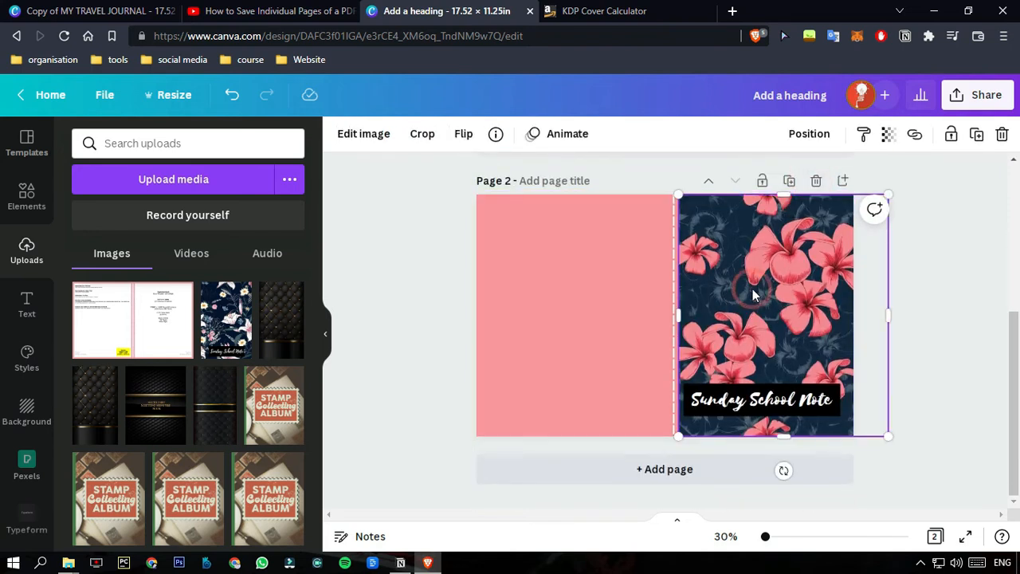
key(Delete)
Search the elements for "flower background" and show all Magic Recommendations for the navy pattern with pink flowers.
click(29, 196)
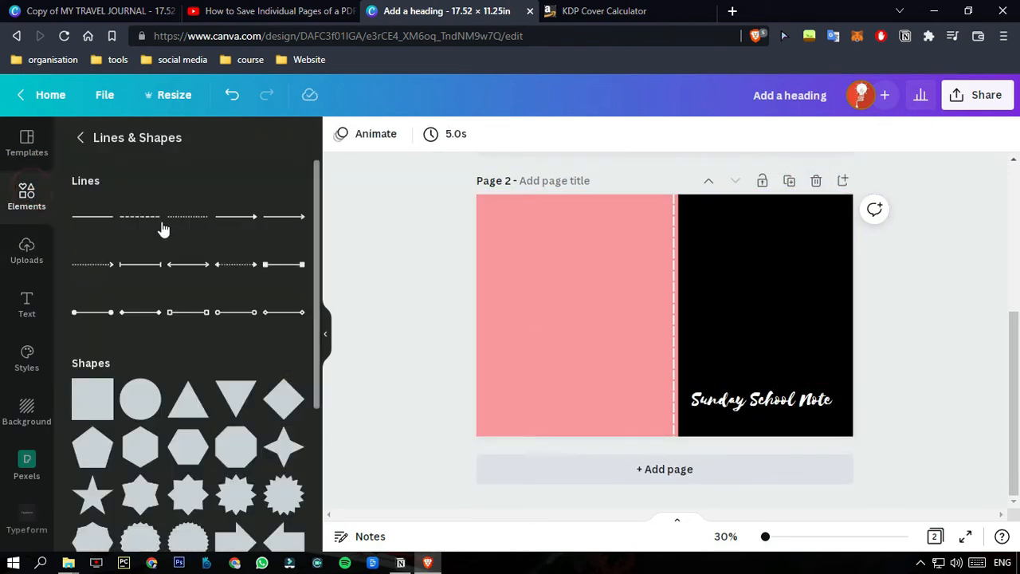
click(85, 137)
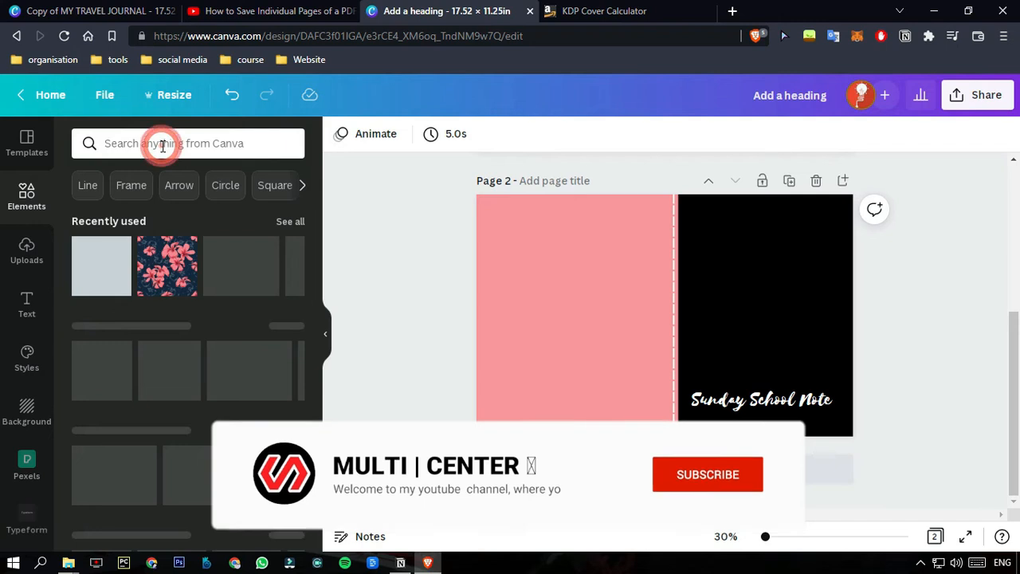
click(162, 141)
click(159, 207)
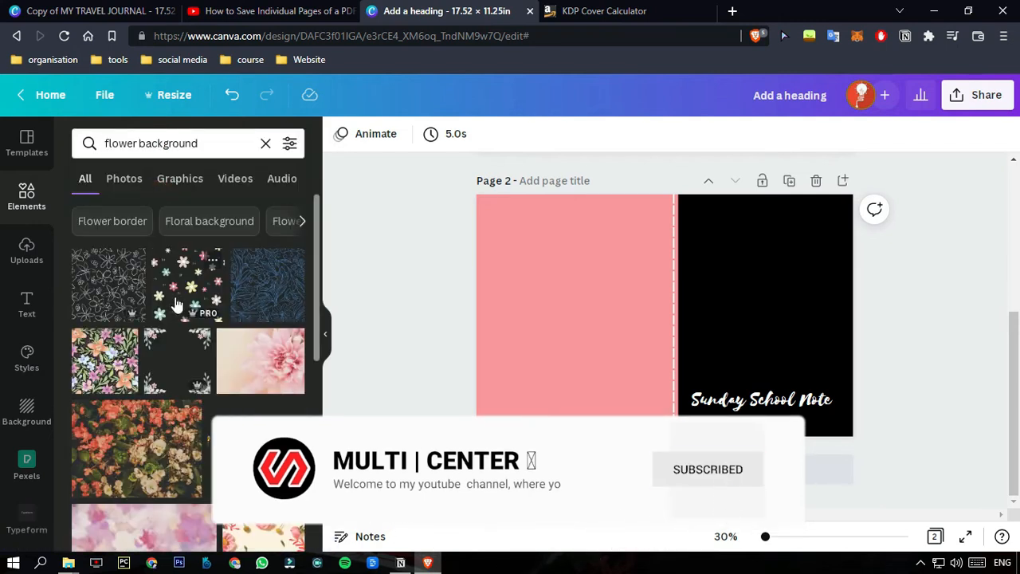
scroll(119, 396, down, 5)
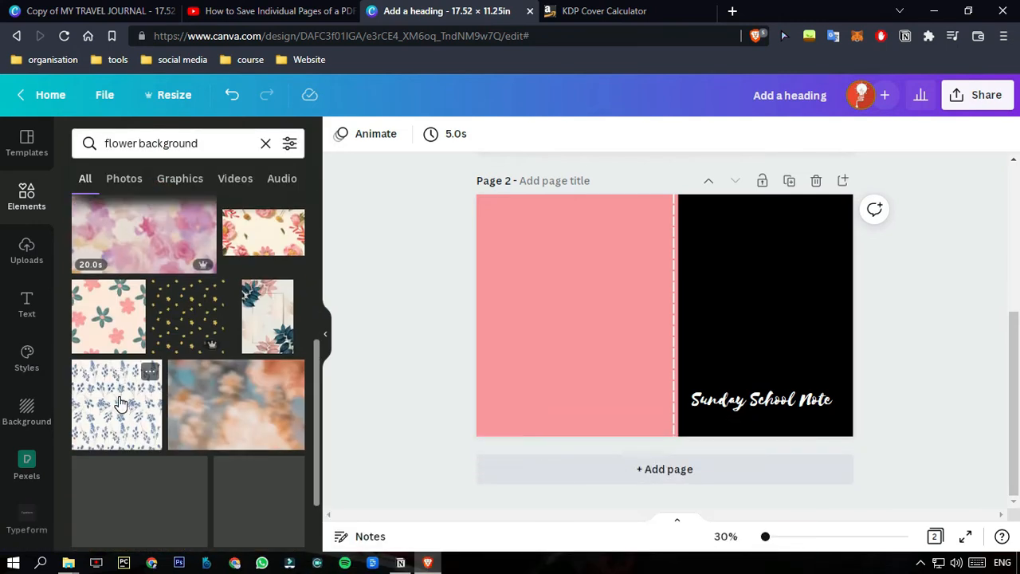
scroll(188, 420, down, 5)
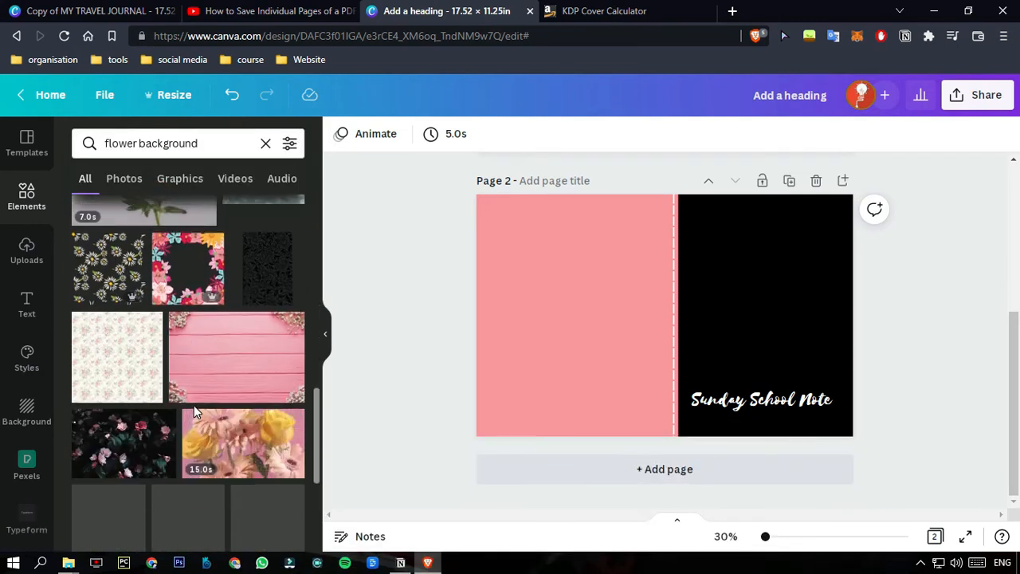
scroll(193, 405, down, 5)
click(262, 285)
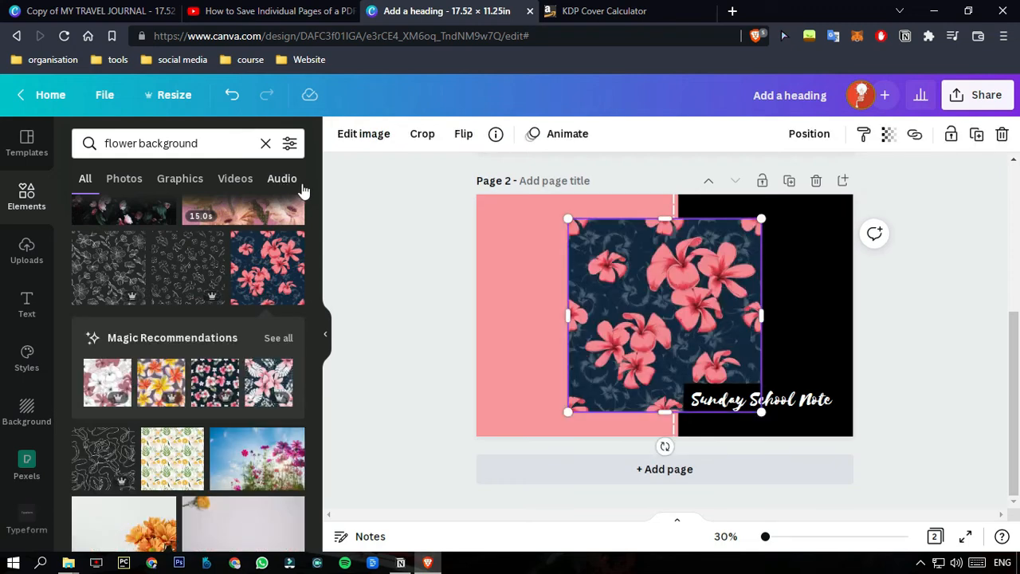
key(Delete)
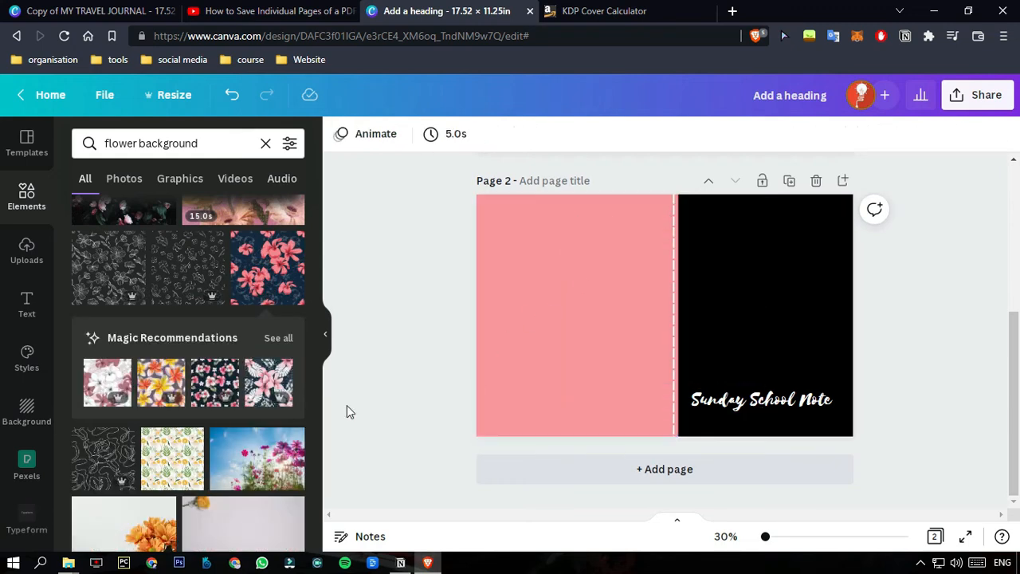
click(290, 338)
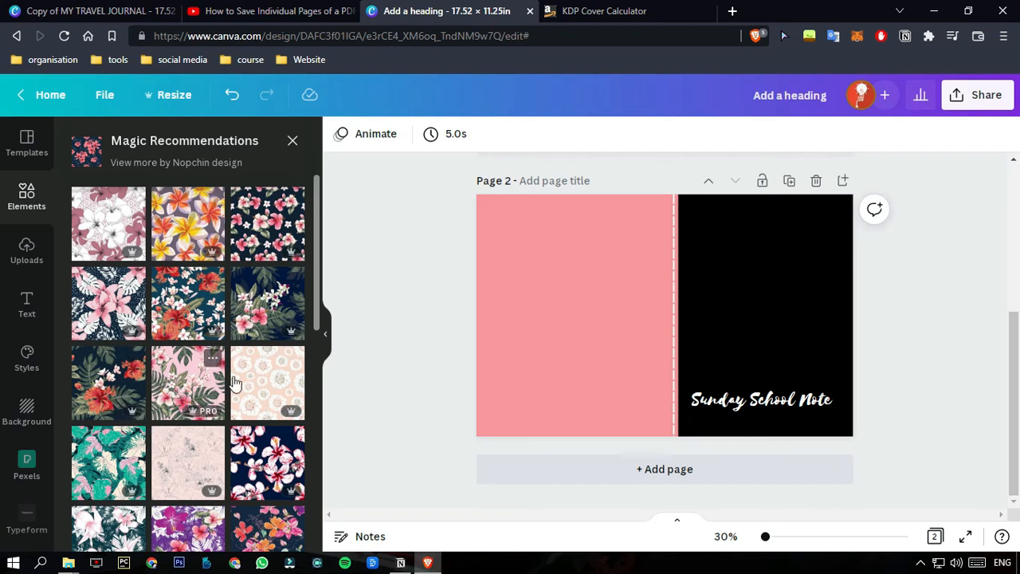
Try the navy tropical leaf and hibiscus pattern as page 2's front cover, enlarged and sent to back, and delete it.
click(267, 303)
drag(638, 319, 706, 344)
drag(831, 236, 876, 194)
click(813, 134)
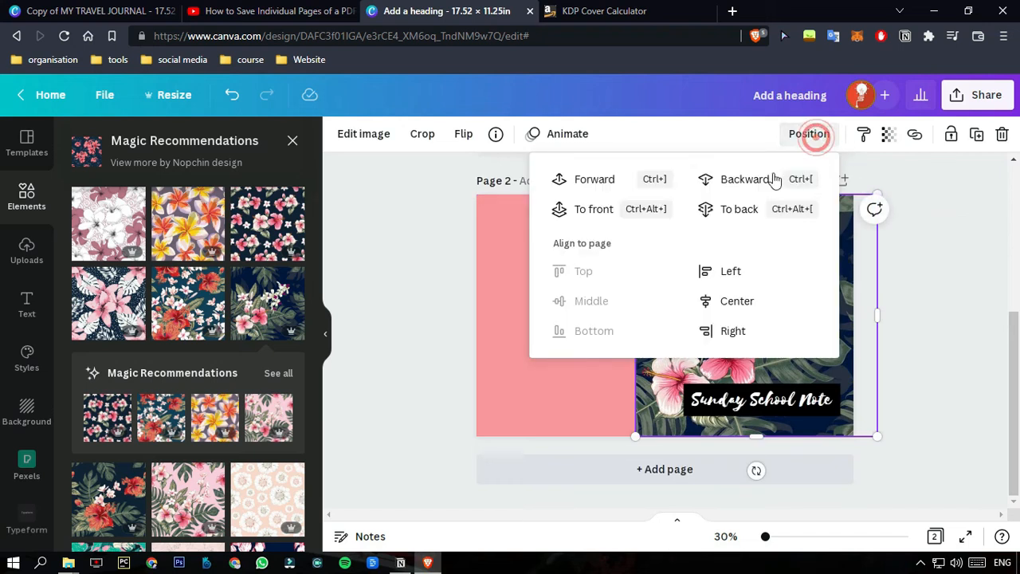
click(749, 206)
click(974, 293)
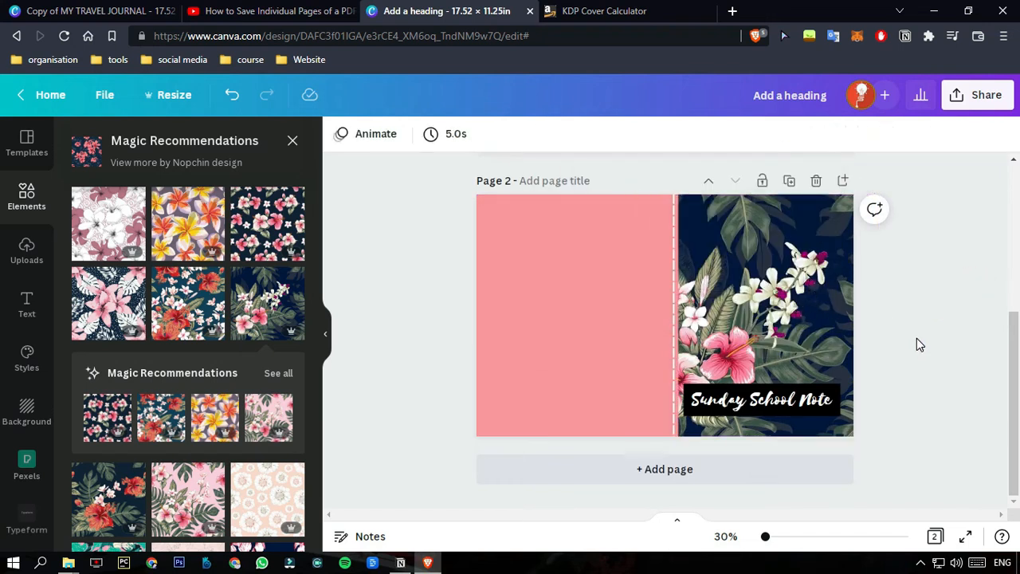
click(737, 306)
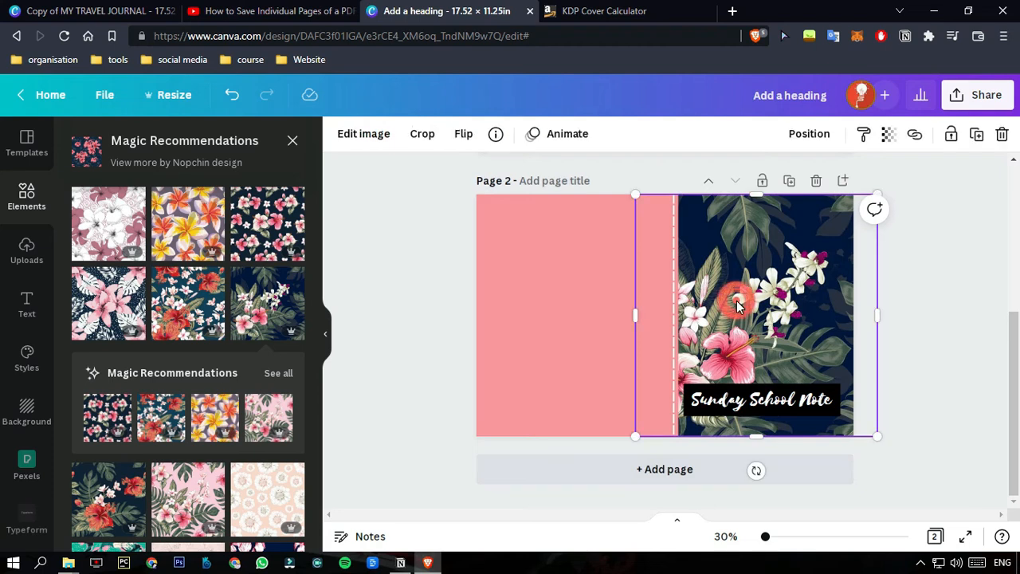
key(Delete)
Add the yellow and orange plumeria pattern to page 2, enlarge it over the front cover and send it to back.
click(213, 420)
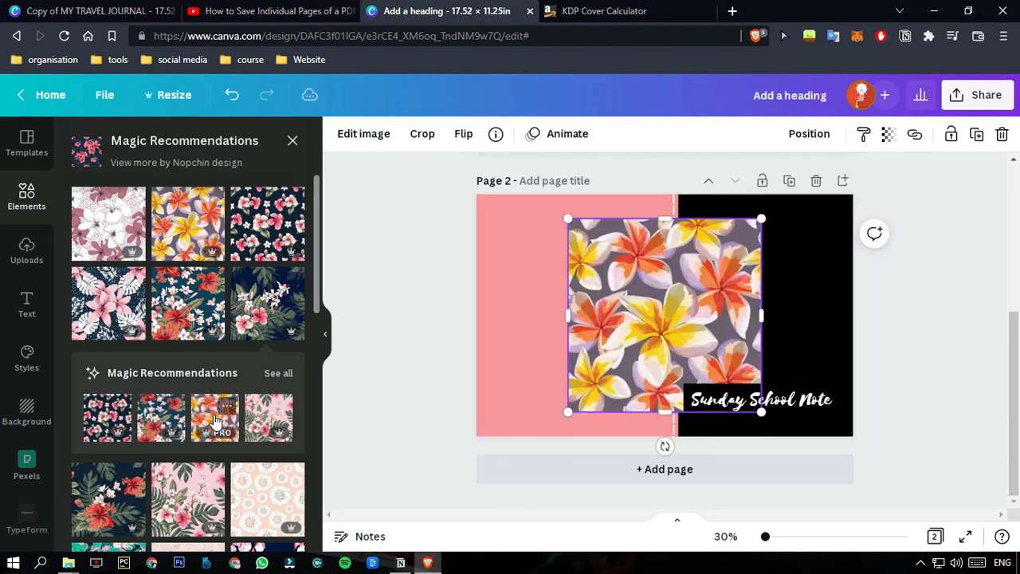
drag(711, 311, 738, 347)
drag(793, 254, 853, 193)
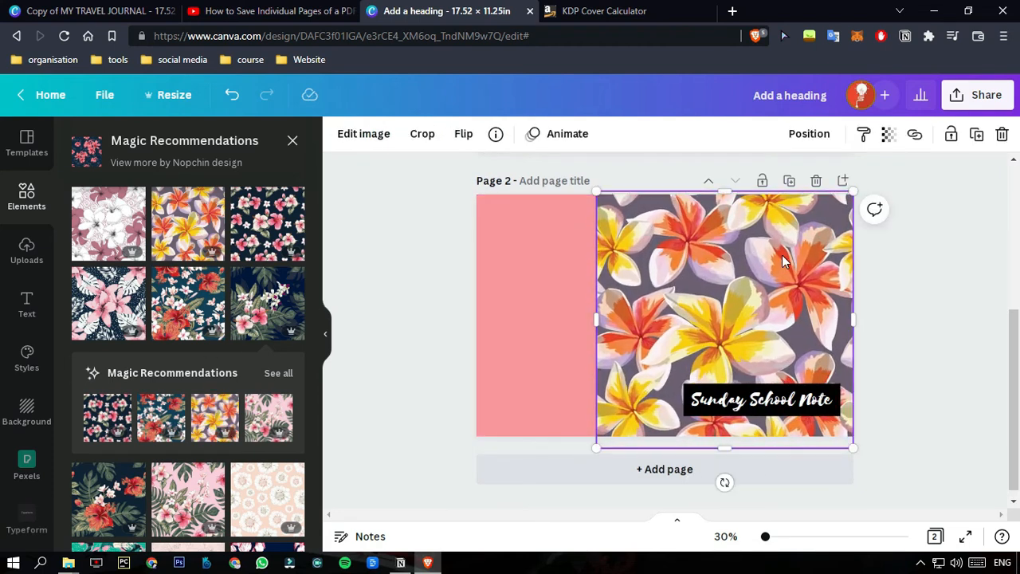
click(809, 134)
click(735, 212)
click(903, 253)
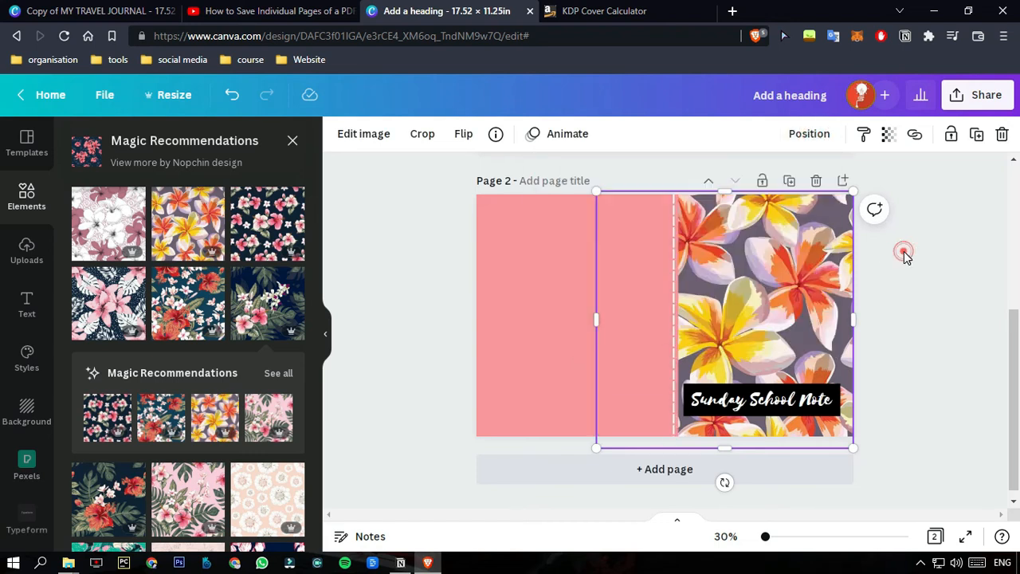
Recolor the pink back cover and spine shape on page 2 to black.
click(588, 279)
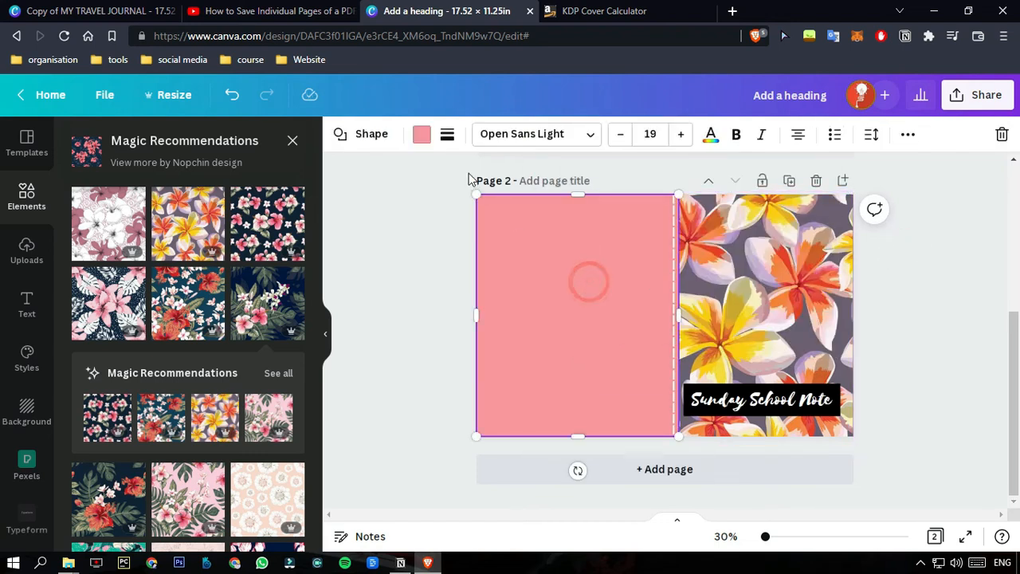
click(421, 134)
click(169, 212)
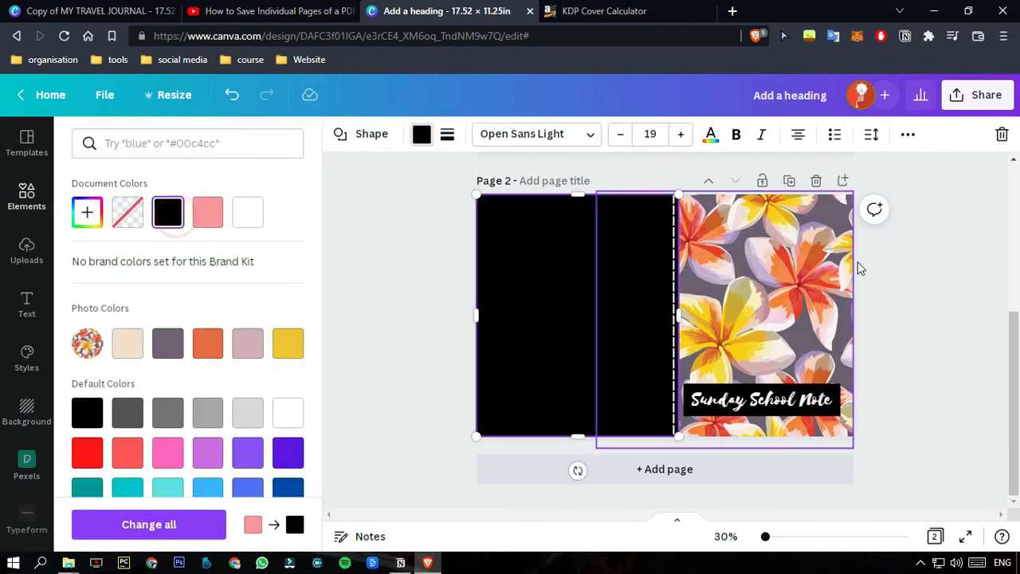
click(899, 265)
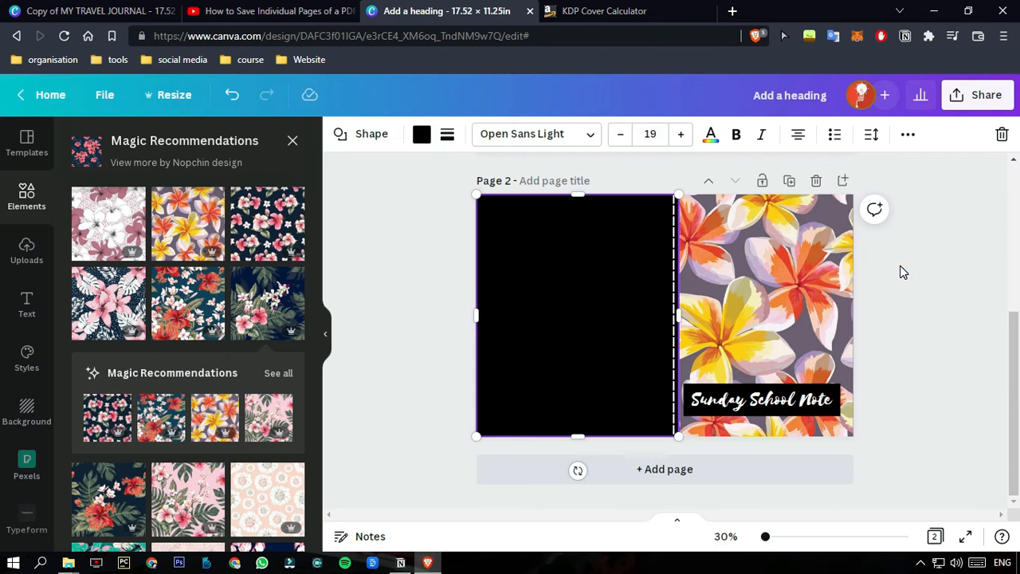
click(899, 265)
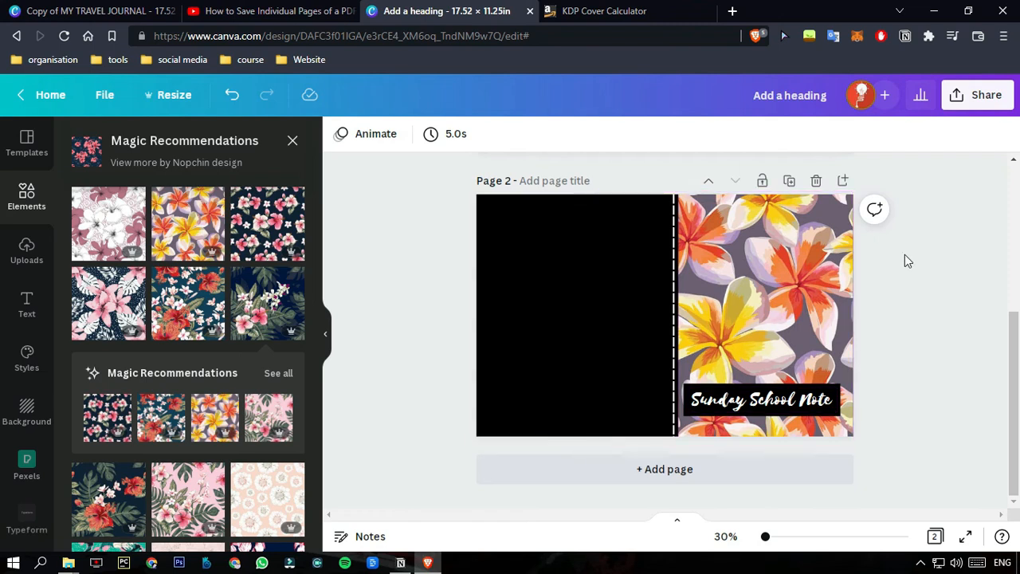
Download all pages of the design as PNG at size 1.
scroll(905, 314, up, 3)
scroll(903, 313, down, 3)
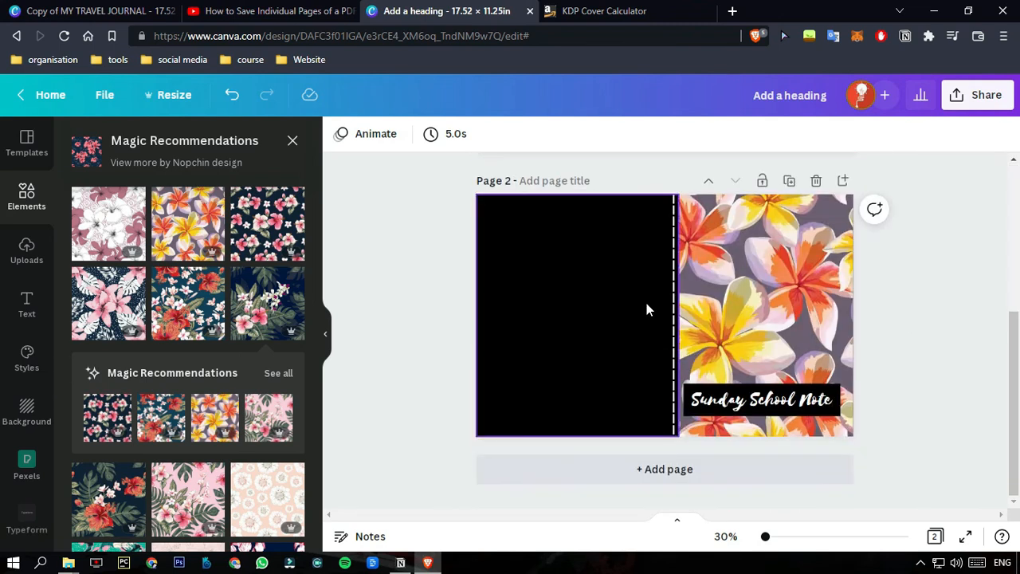
click(976, 97)
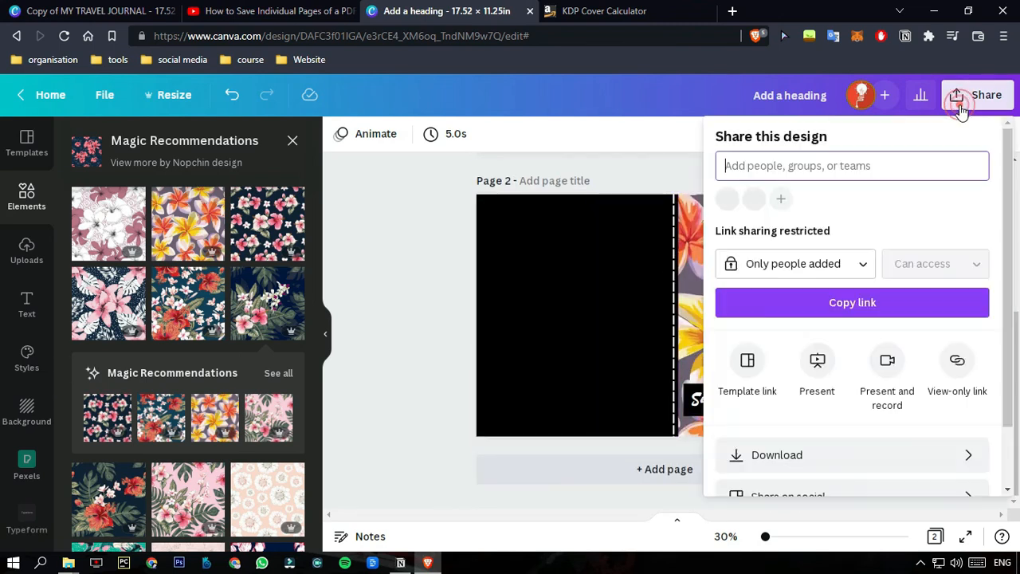
click(802, 448)
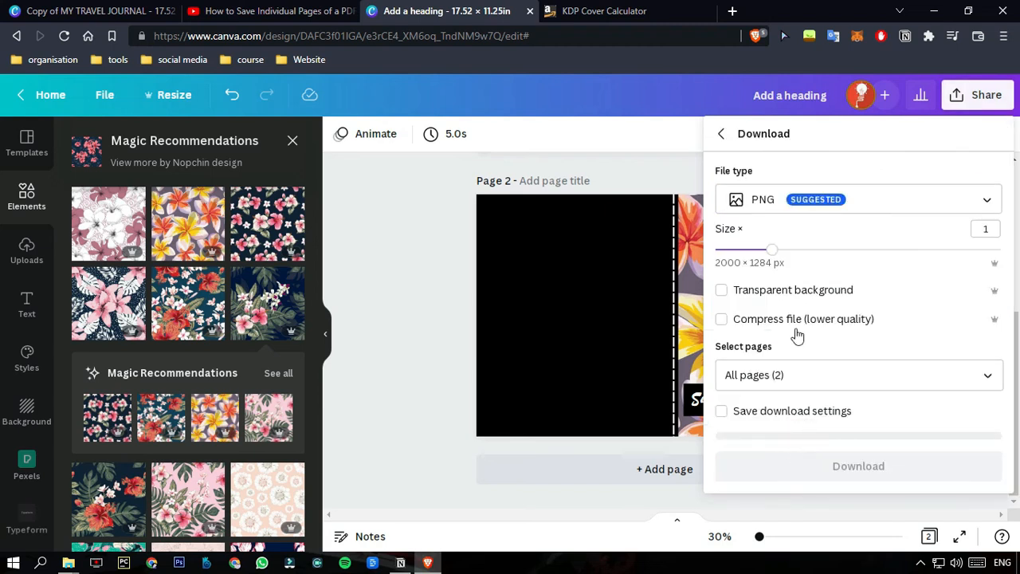
click(803, 201)
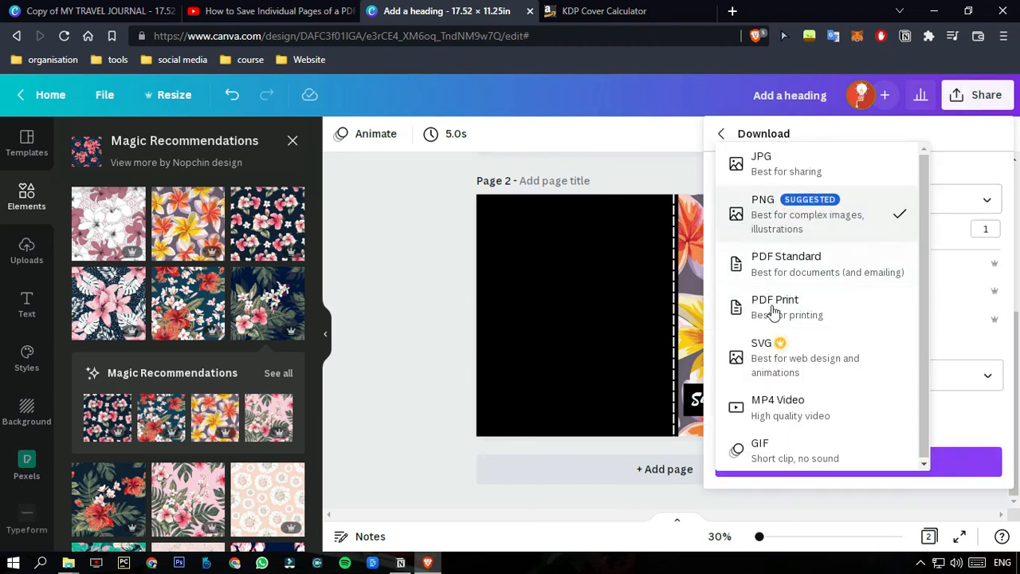
click(655, 471)
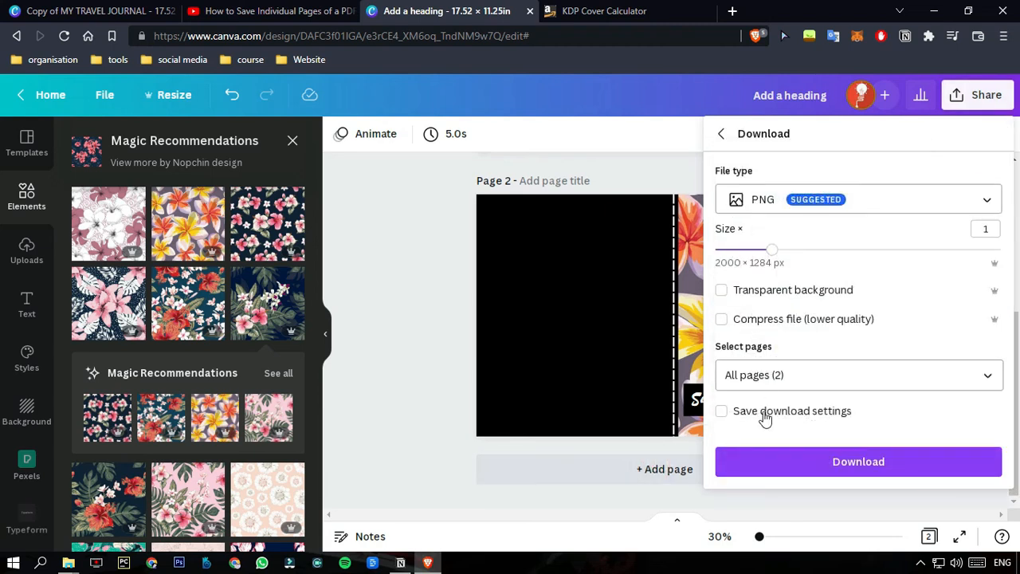
click(795, 470)
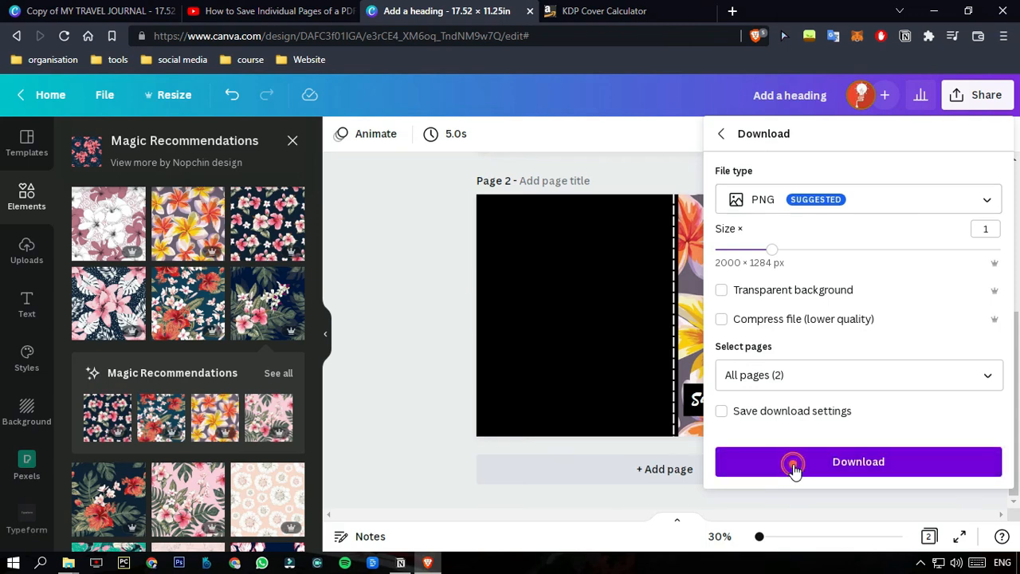